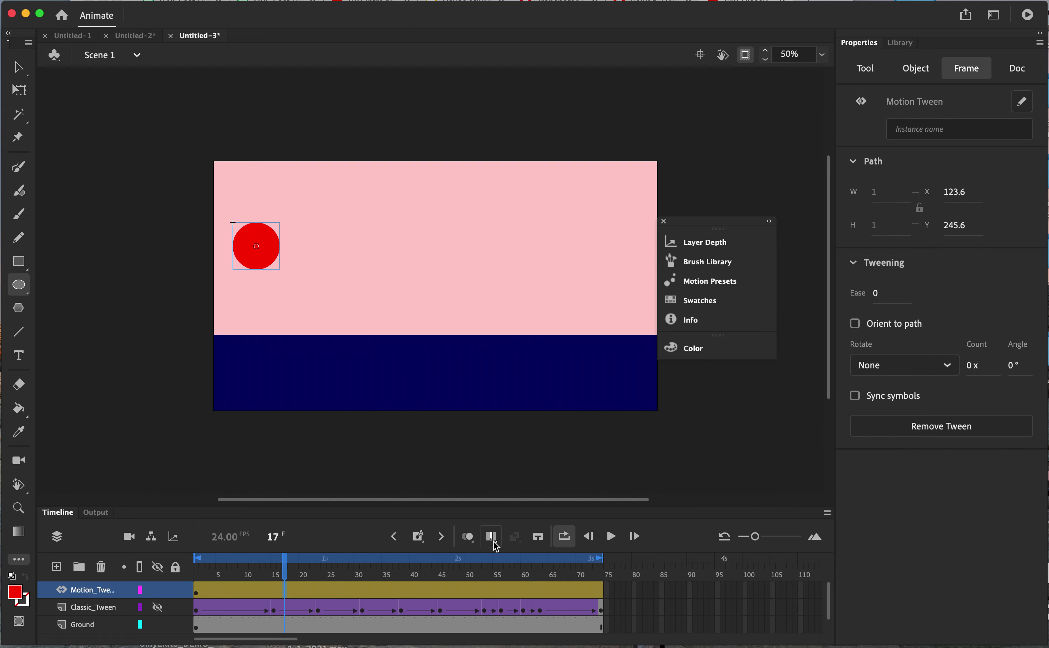
Turn on onion skinning and extend its range from frame 1 across the whole motion tween.
click(471, 540)
drag(270, 571, 182, 569)
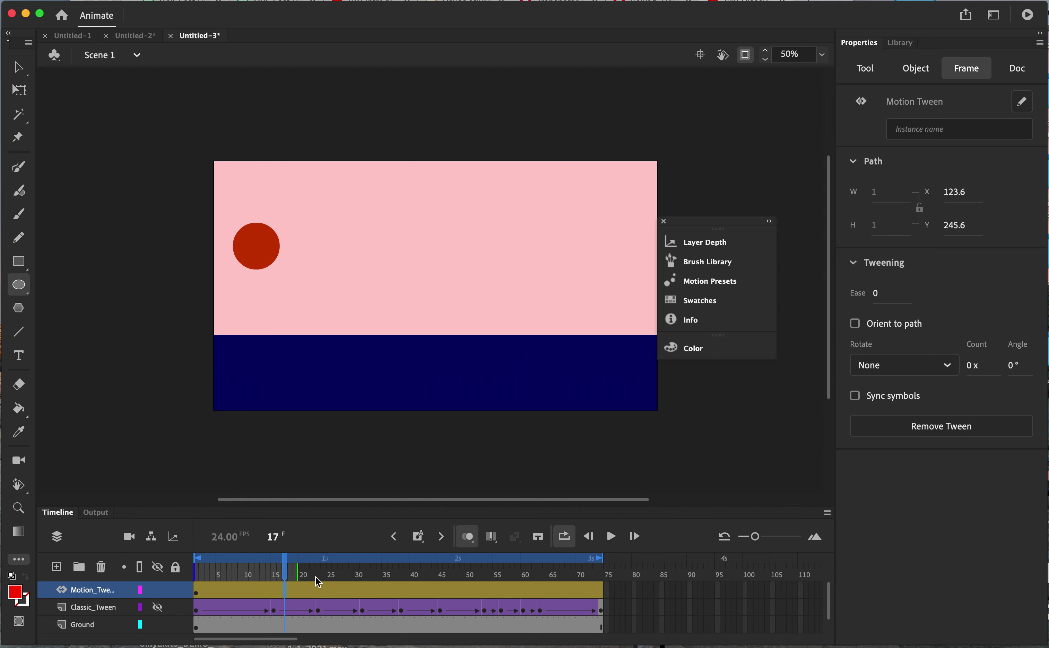
drag(299, 572, 605, 584)
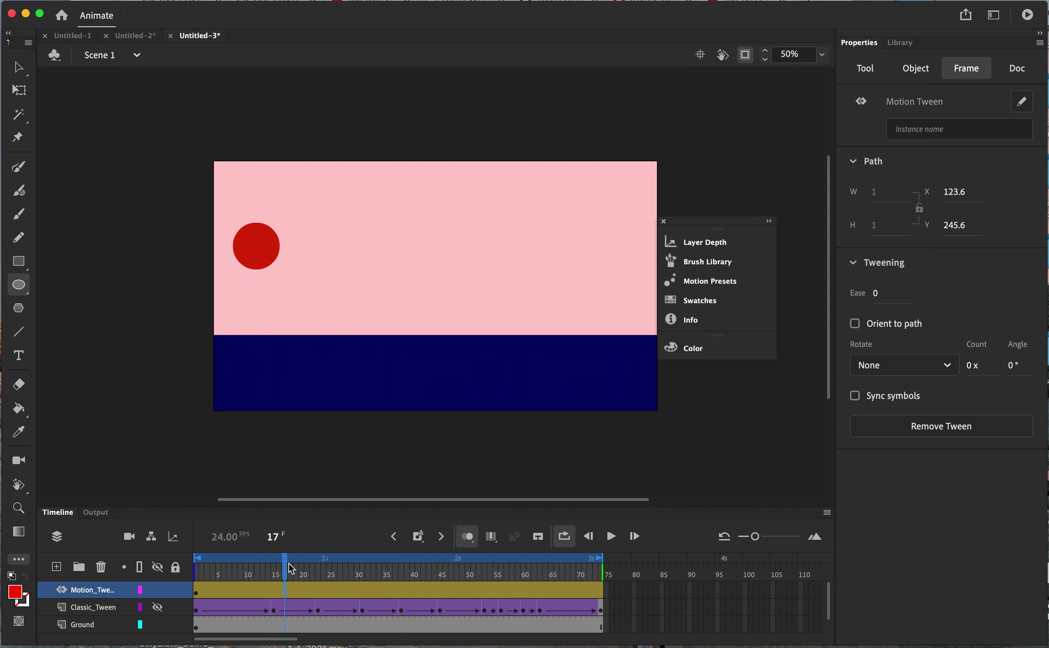
Keyframe the ball at frame 11 on the ground's top edge, at about X 204, Y 435.
mouse_move(285, 574)
mouse_down()
mouse_move(161, 572)
mouse_move(253, 577)
mouse_up()
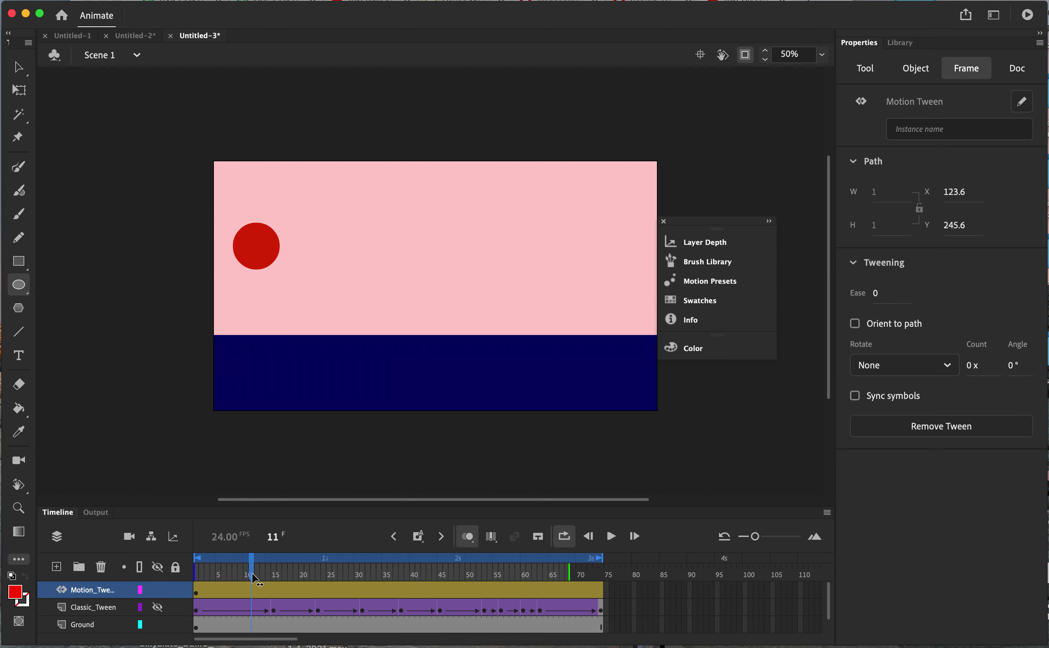
key(v)
click(254, 258)
drag(265, 259, 307, 338)
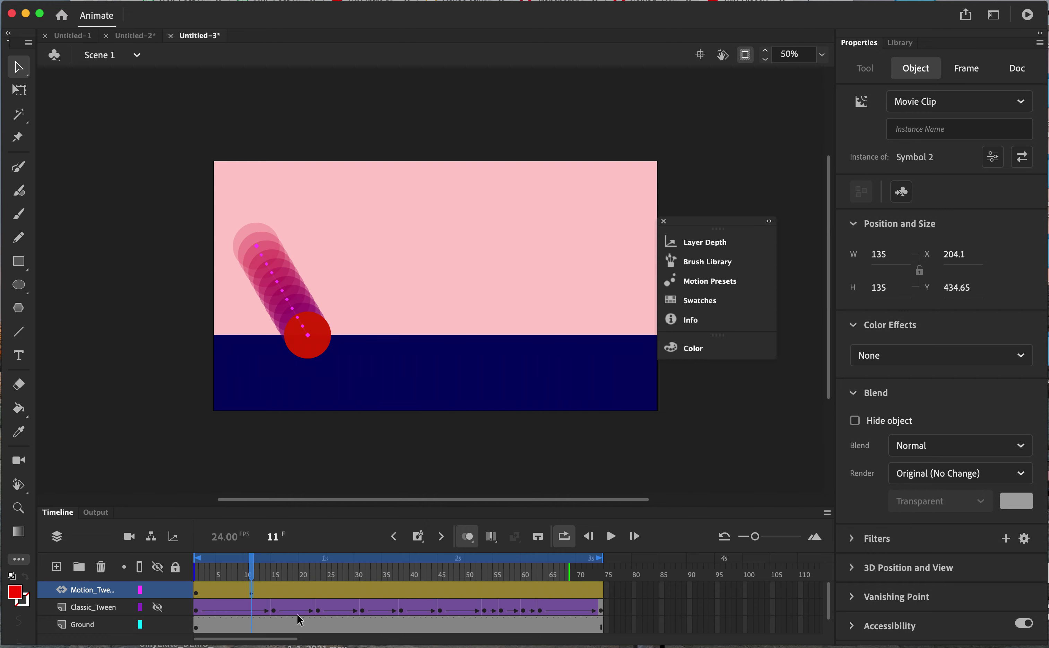
Keyframe the first bounce with its peak at frame 17, about X 324, Y 237, and its landing at frame 22, about X 476, Y 435.
drag(258, 579, 290, 574)
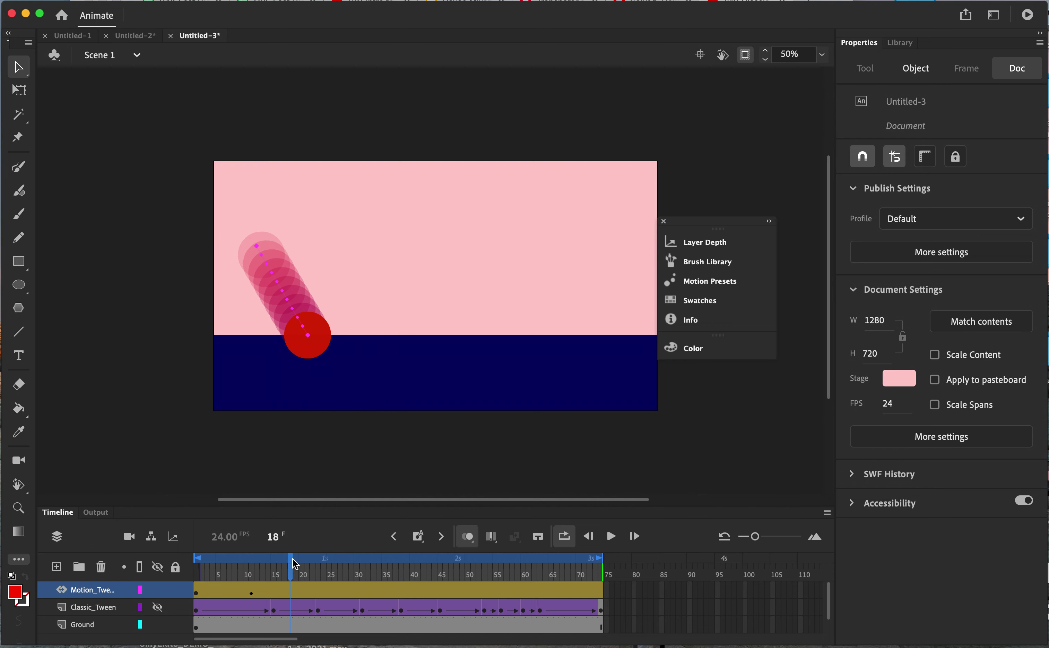
drag(292, 572, 286, 573)
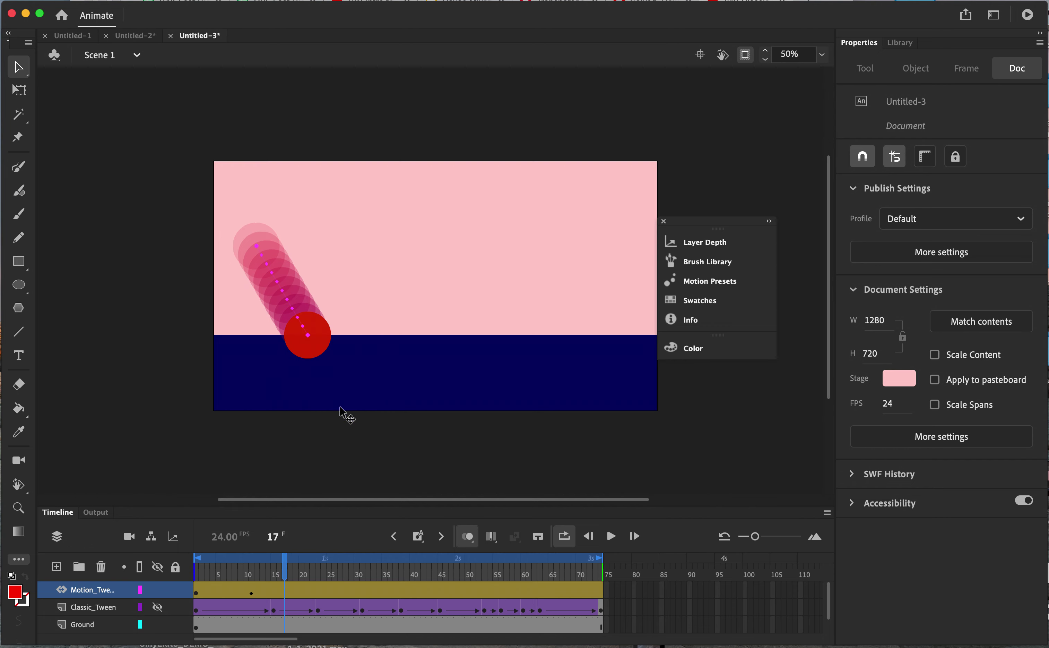
drag(319, 351, 361, 281)
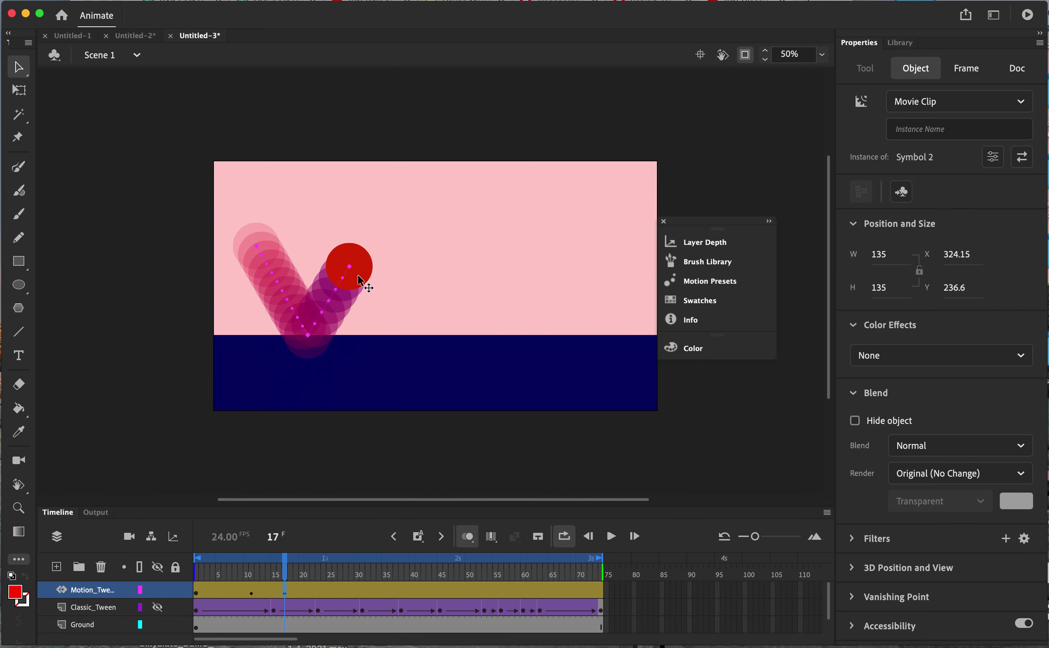
click(314, 594)
drag(364, 277, 405, 345)
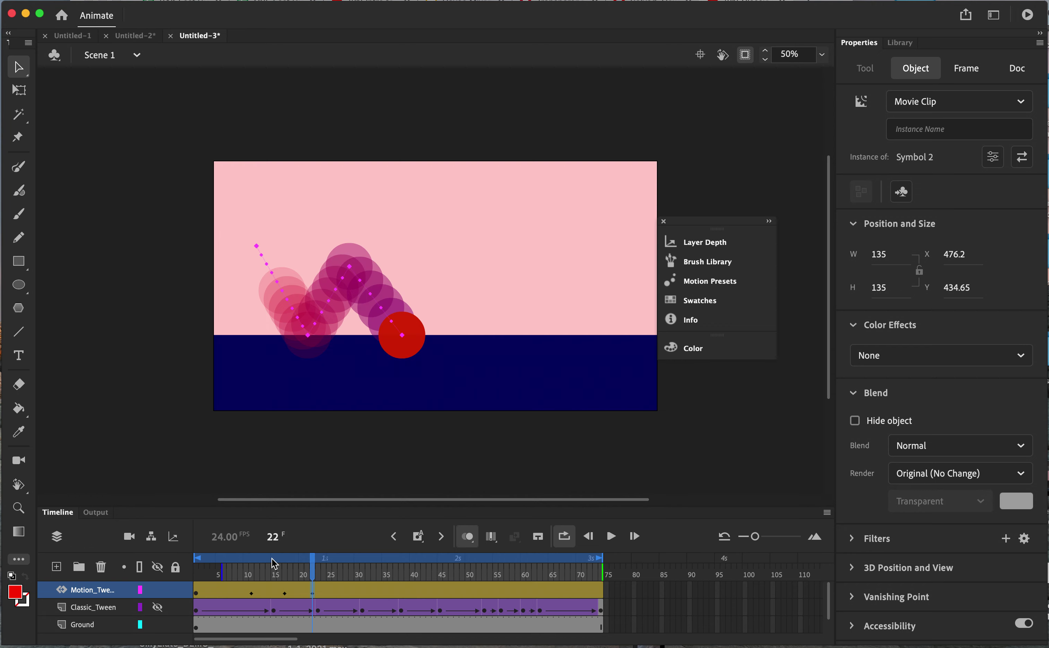
Move the ball's frame 1 start position off the stage beyond its upper-left corner, to about X -142, Y -78.
drag(315, 571, 196, 567)
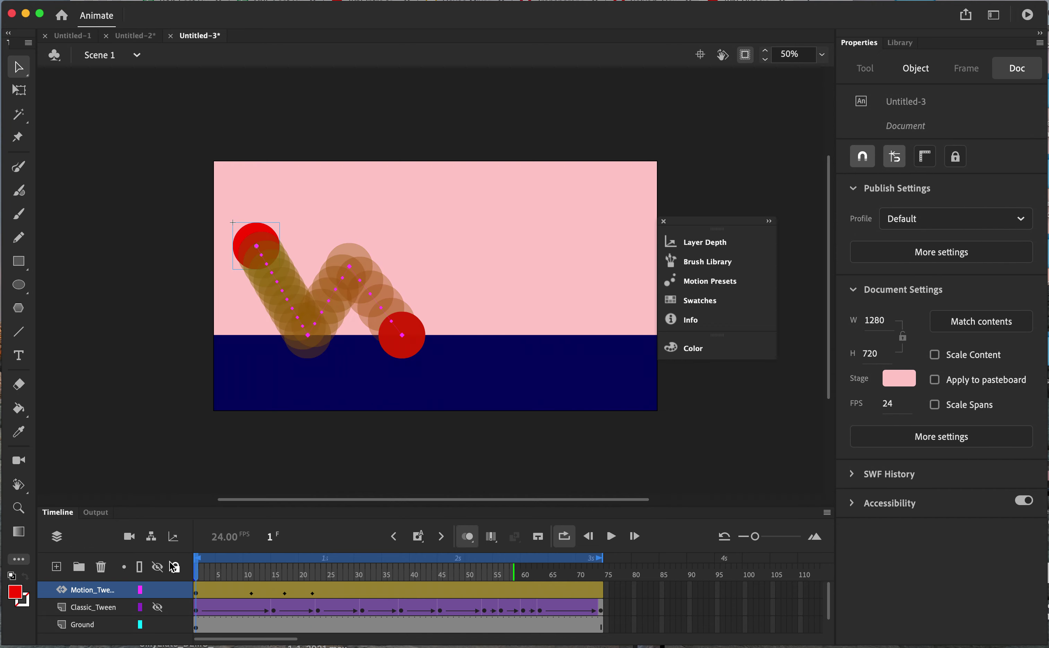
drag(262, 230, 185, 144)
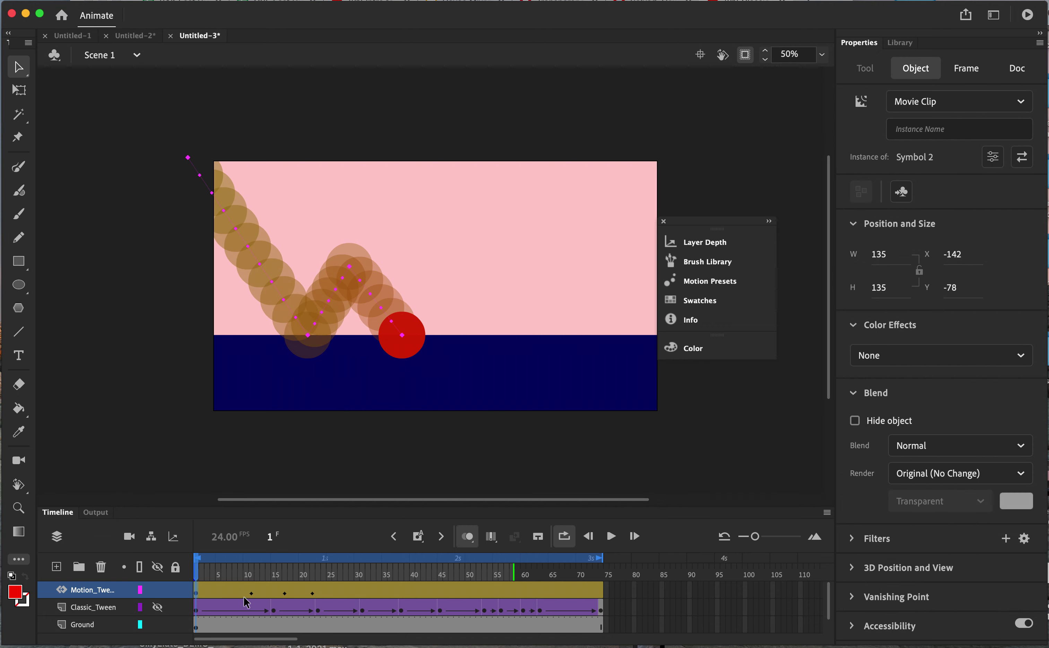
Keyframe a second, lower bounce with the ball peaking at frame 29 and landing on the ground at frame 34.
drag(200, 571, 360, 582)
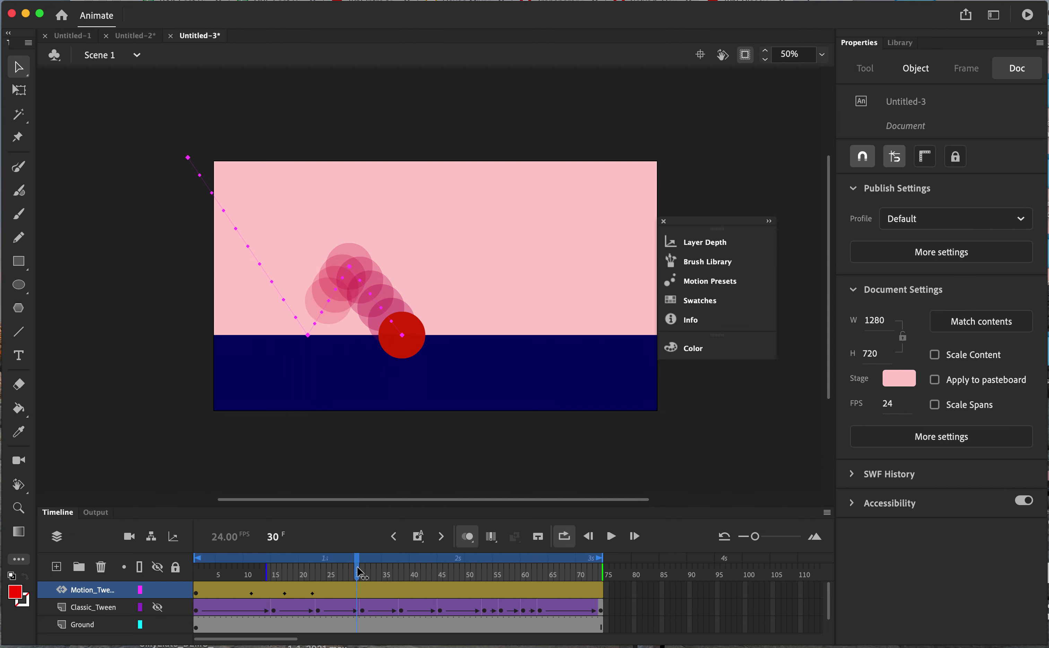
drag(360, 572, 351, 566)
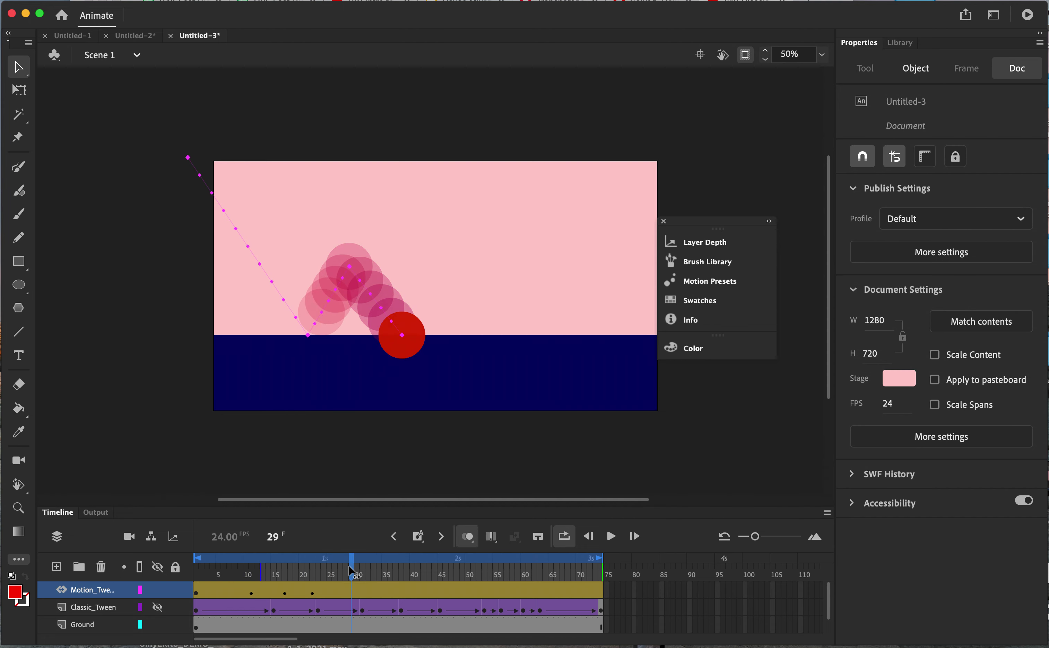
drag(415, 337, 448, 288)
drag(355, 573, 379, 573)
drag(471, 344, 477, 345)
Keyframe a third, still lower bounce with the ball peaking at frame 38 and landing on the ground at frame 43.
drag(383, 575, 401, 574)
drag(468, 335, 504, 292)
click(405, 576)
drag(405, 576, 429, 576)
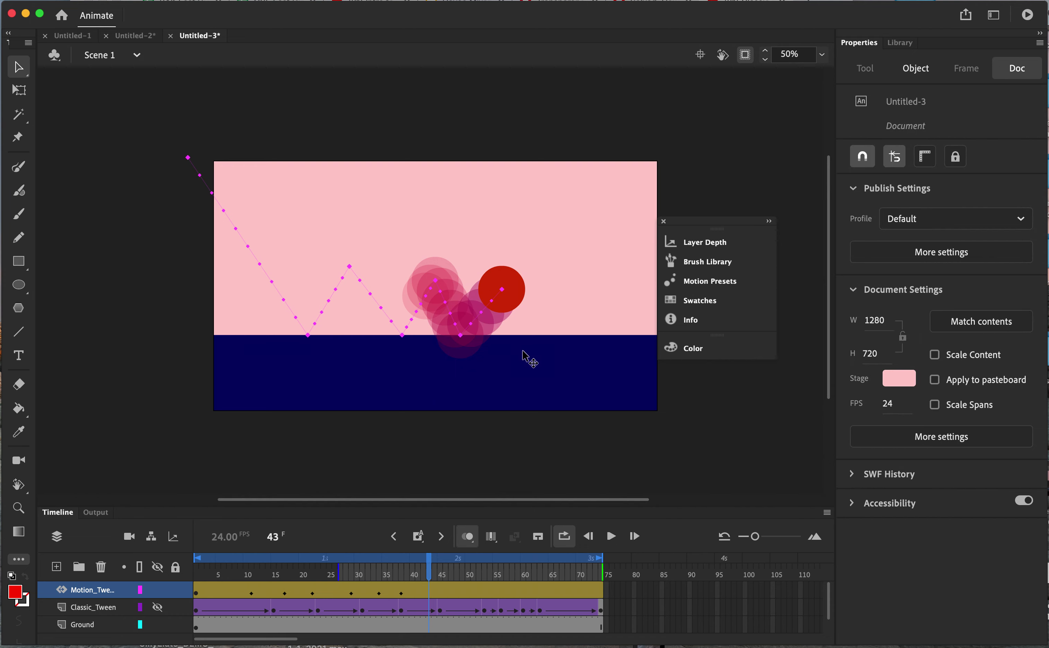
drag(527, 298, 556, 336)
Keyframe the fourth bounce with its peak at frame 48, about X 950, Y 331, and its landing at frame 52, about X 1042, Y 435.
drag(433, 575, 458, 576)
drag(555, 340, 581, 324)
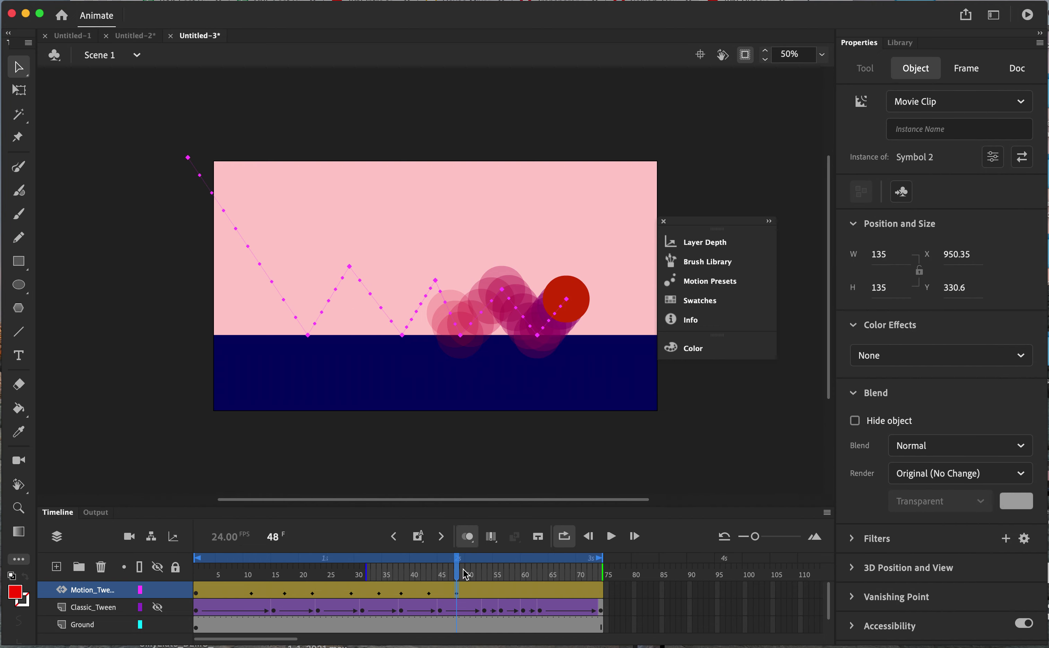
drag(458, 574, 478, 575)
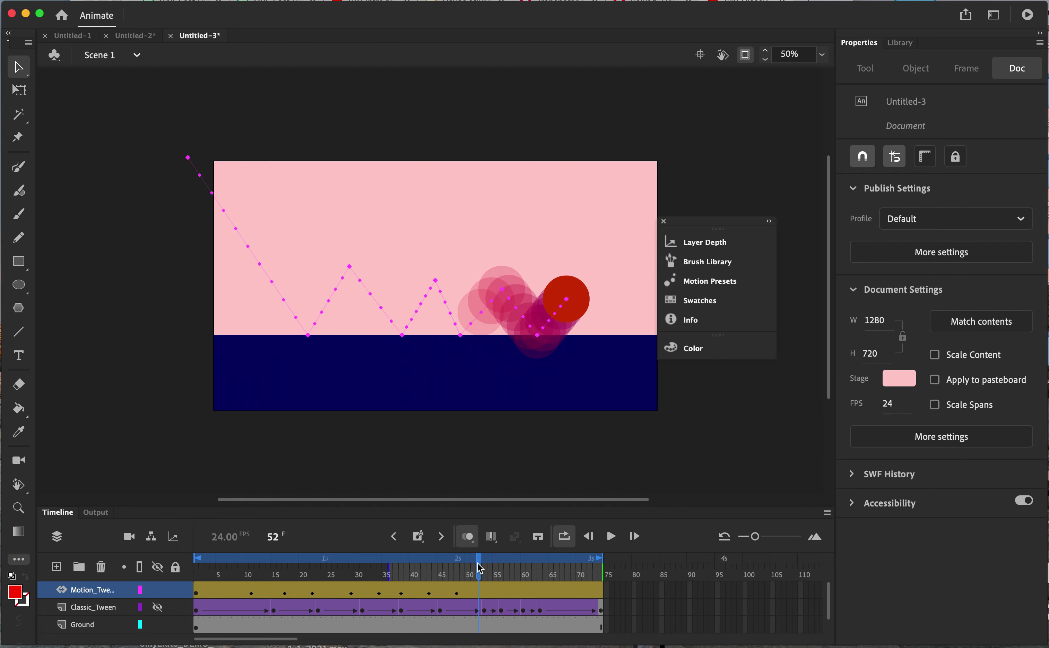
drag(612, 323, 624, 343)
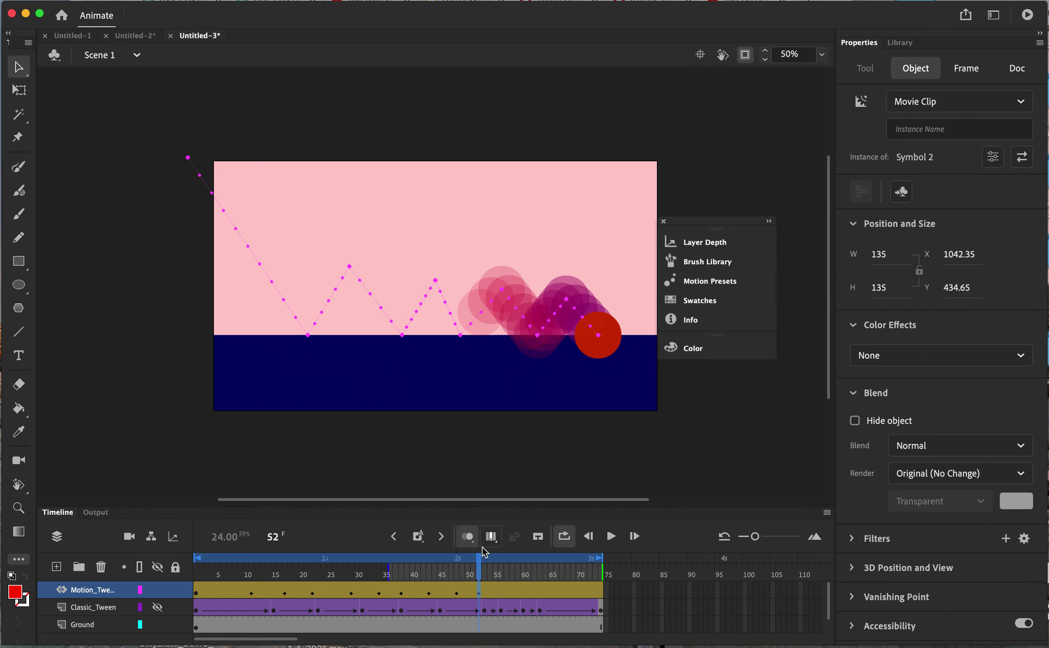
Keyframe the last small bounce with its peak at frame 55 and its landing at frame 59, about X 1145, Y 435.
drag(480, 571, 499, 569)
drag(612, 342, 632, 315)
drag(502, 571, 518, 570)
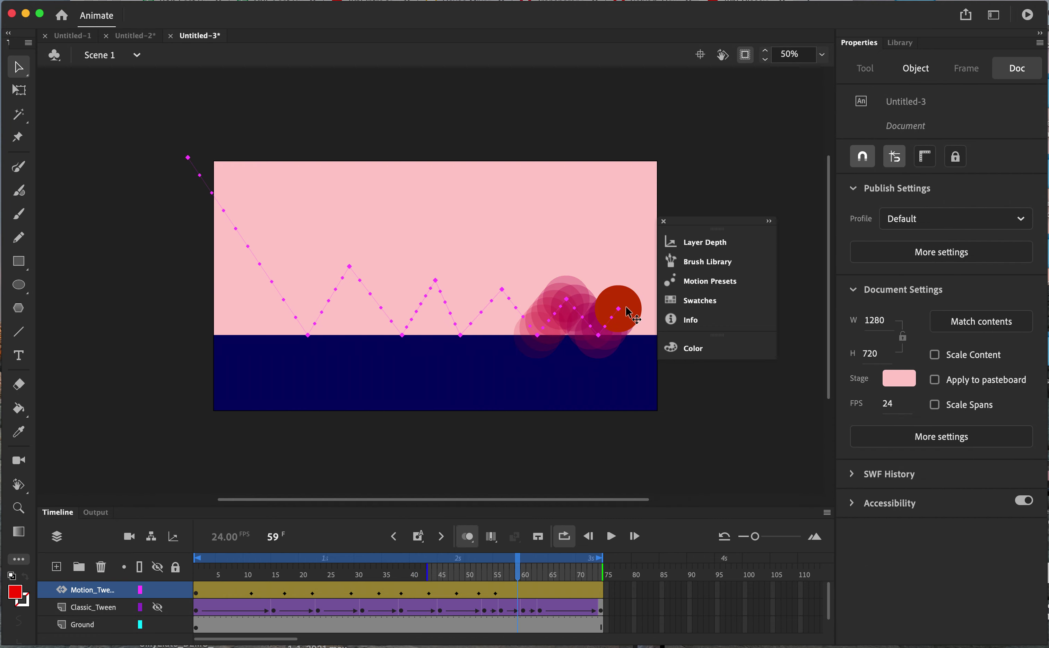
drag(632, 318, 643, 338)
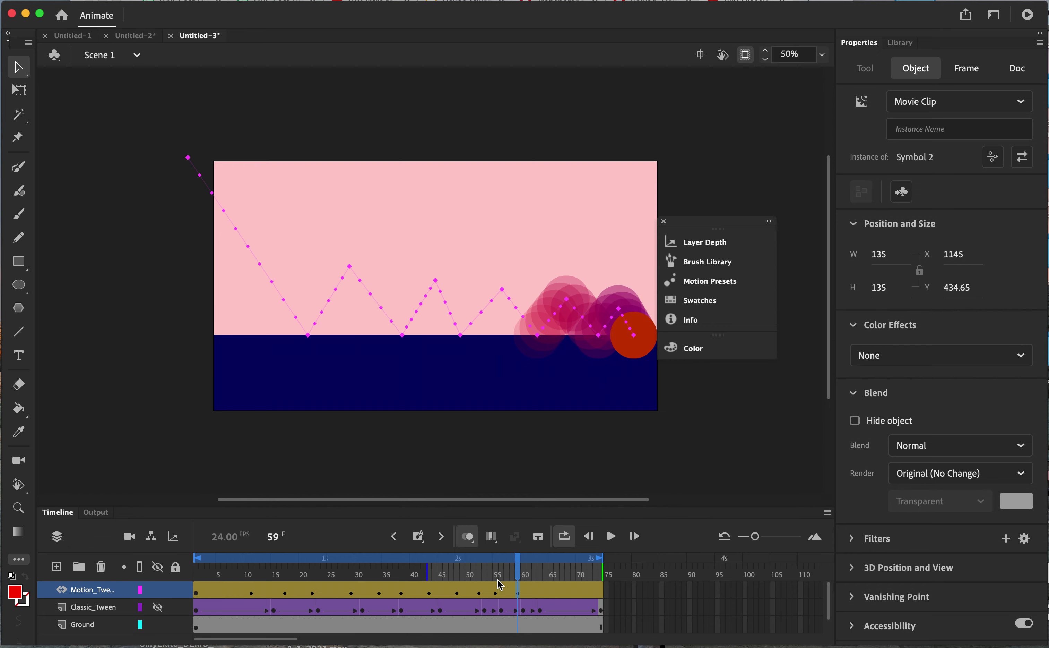
Keyframe the ball rolling off the stage's right side at frame 64, about X 1354, Y 435, and preview the animation.
drag(519, 571, 545, 569)
drag(678, 348, 716, 347)
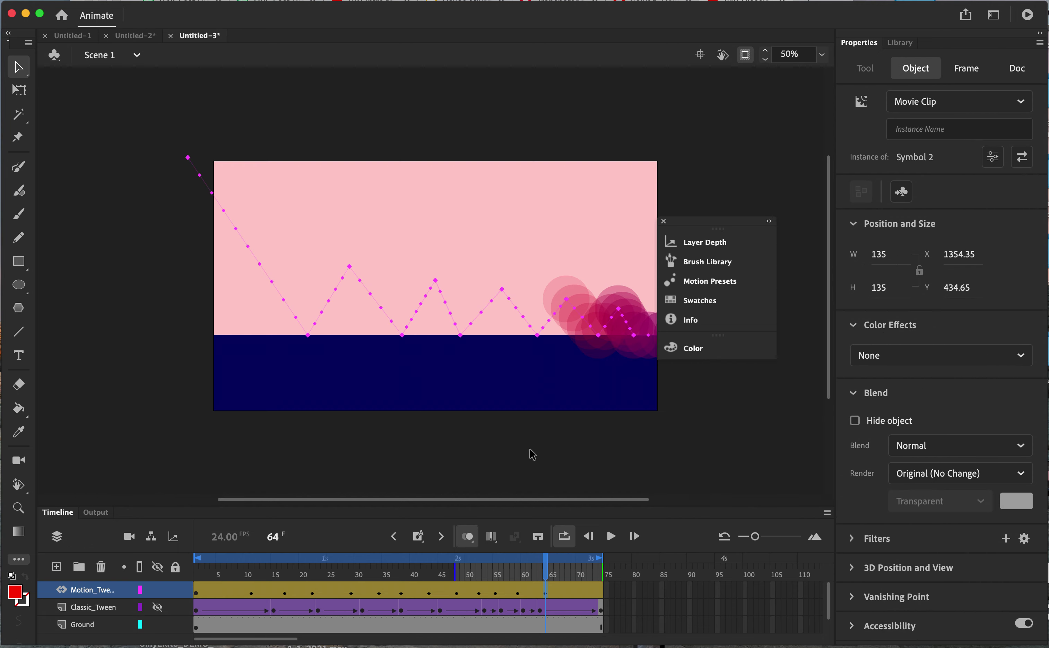
click(611, 538)
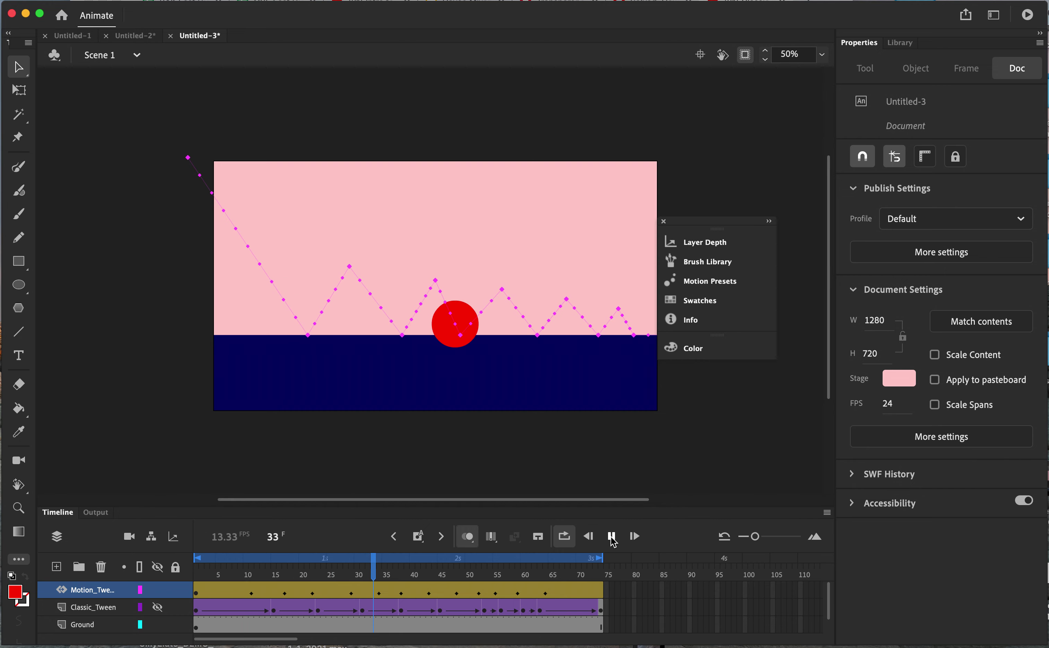
click(611, 538)
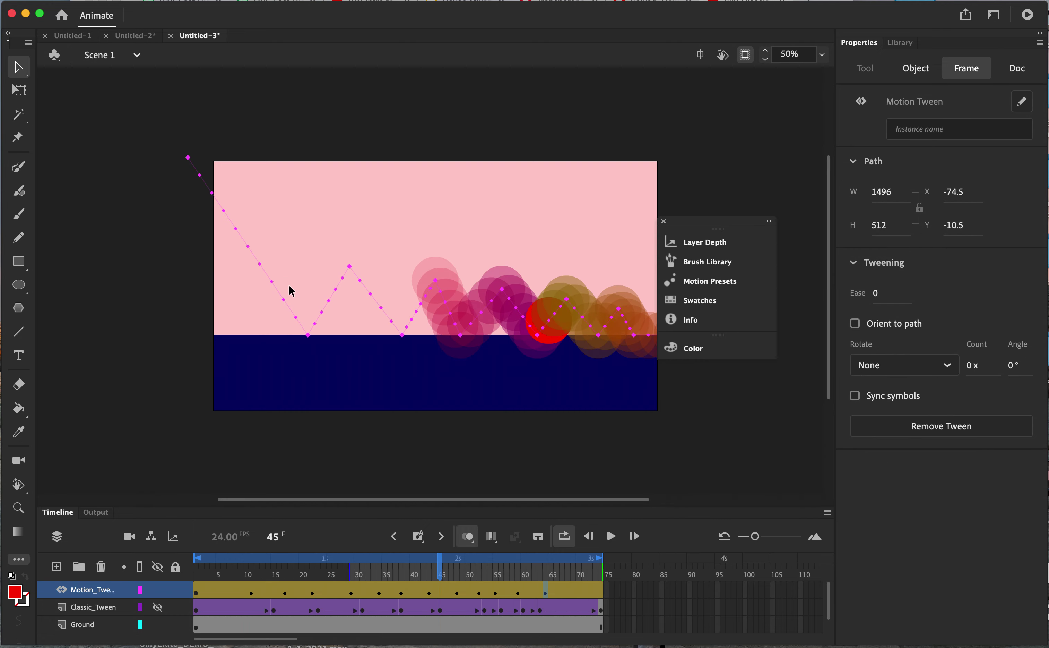
Bend the path's opening descent and the first bounce's rise into slight curves, and preview the animation from frame 1.
drag(443, 577, 196, 575)
click(142, 330)
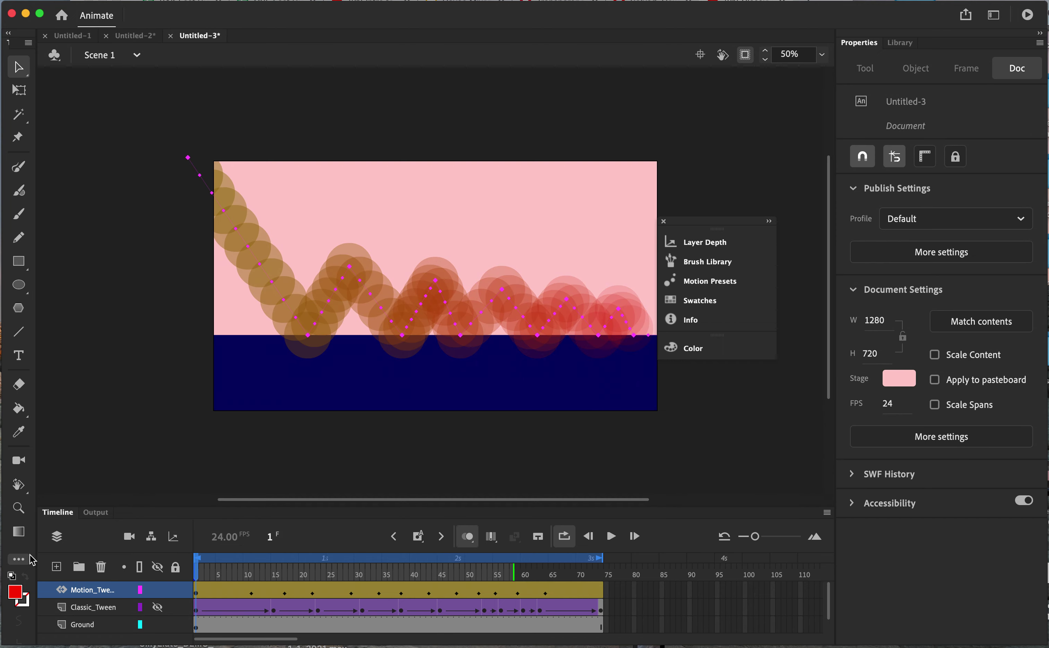
mouse_move(265, 275)
mouse_down()
mouse_move(274, 273)
mouse_move(258, 280)
mouse_move(302, 328)
mouse_move(306, 351)
mouse_move(301, 339)
mouse_move(329, 317)
mouse_up()
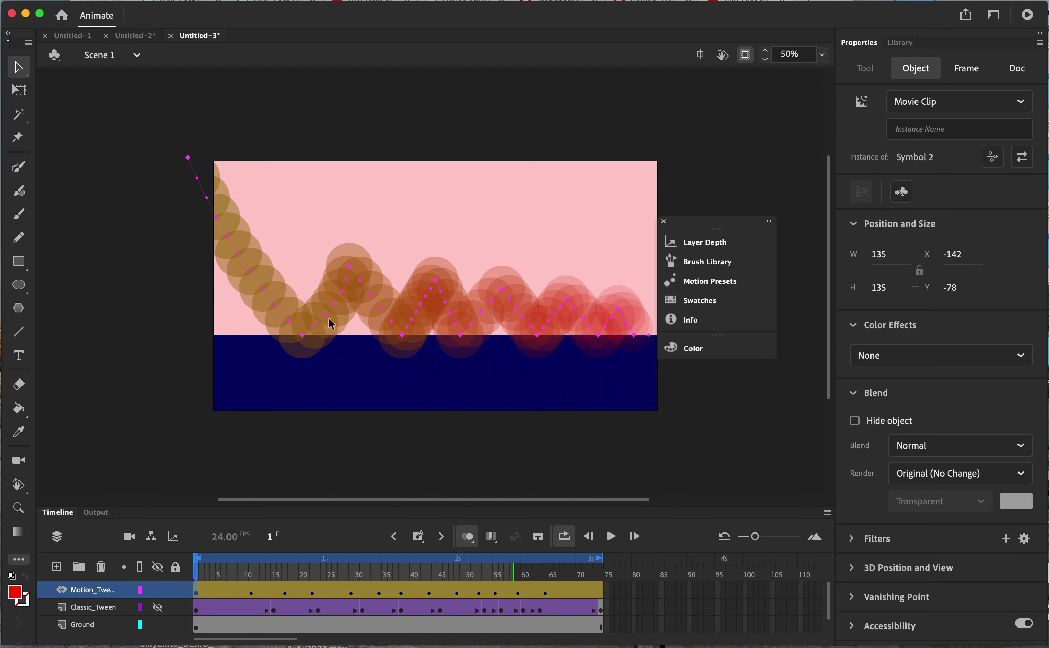
click(611, 537)
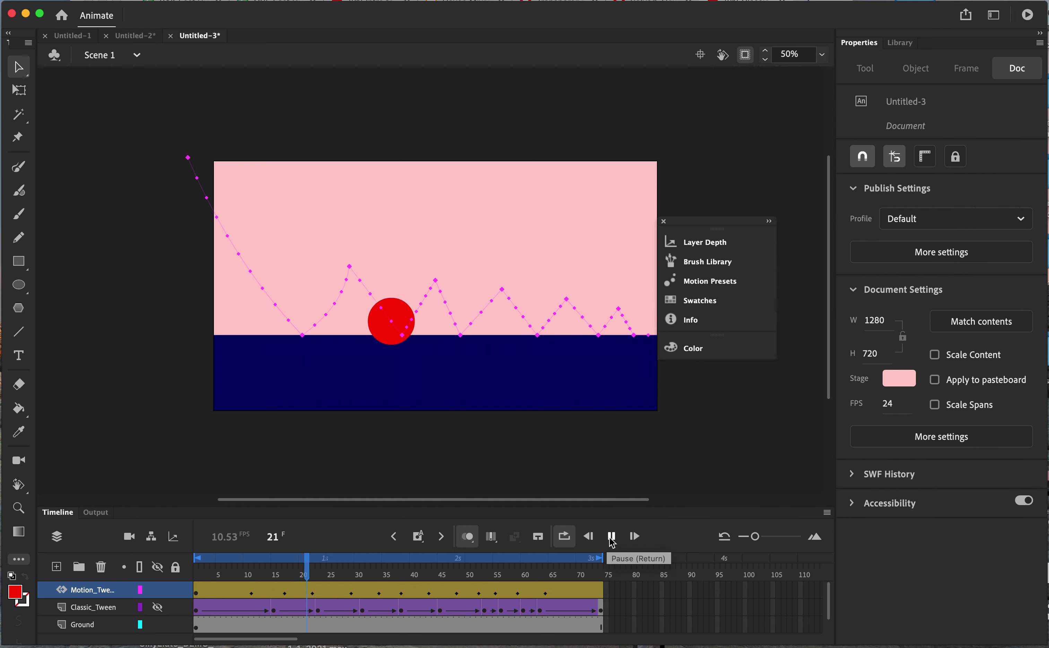
click(611, 538)
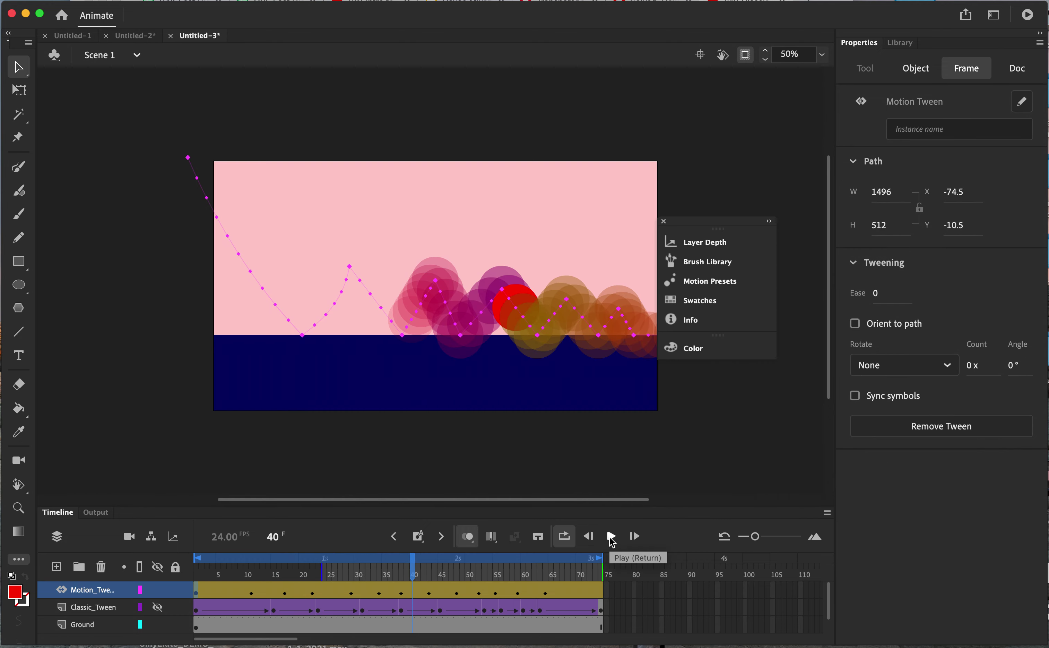
Round both sides of the first bounce into an arc, pull the opening descent upward, and play the animation back.
key(shift+comma)
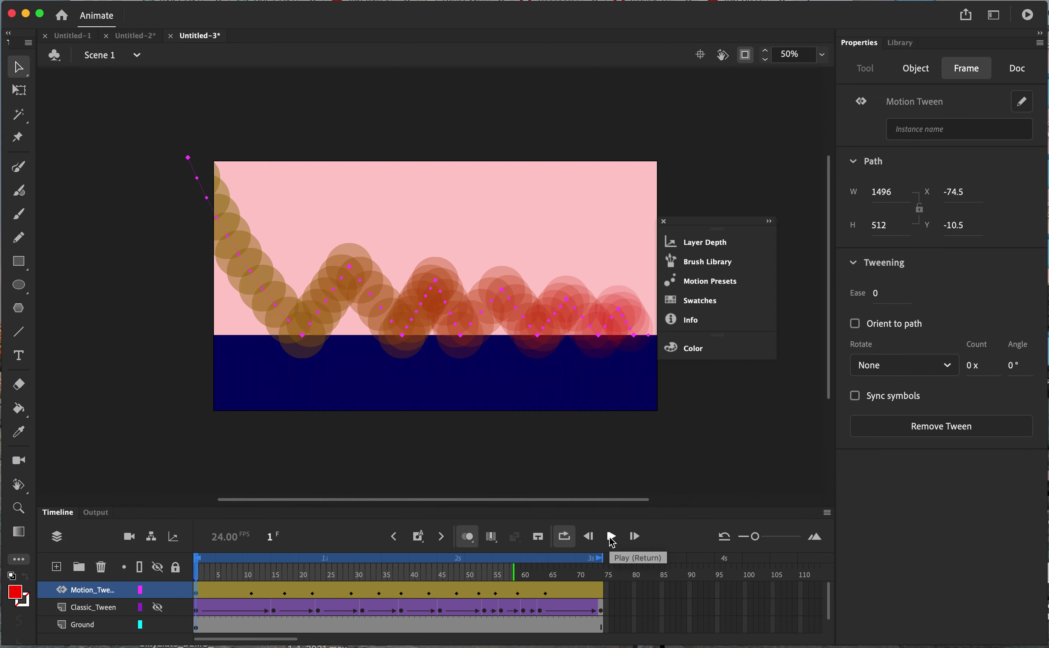
click(377, 293)
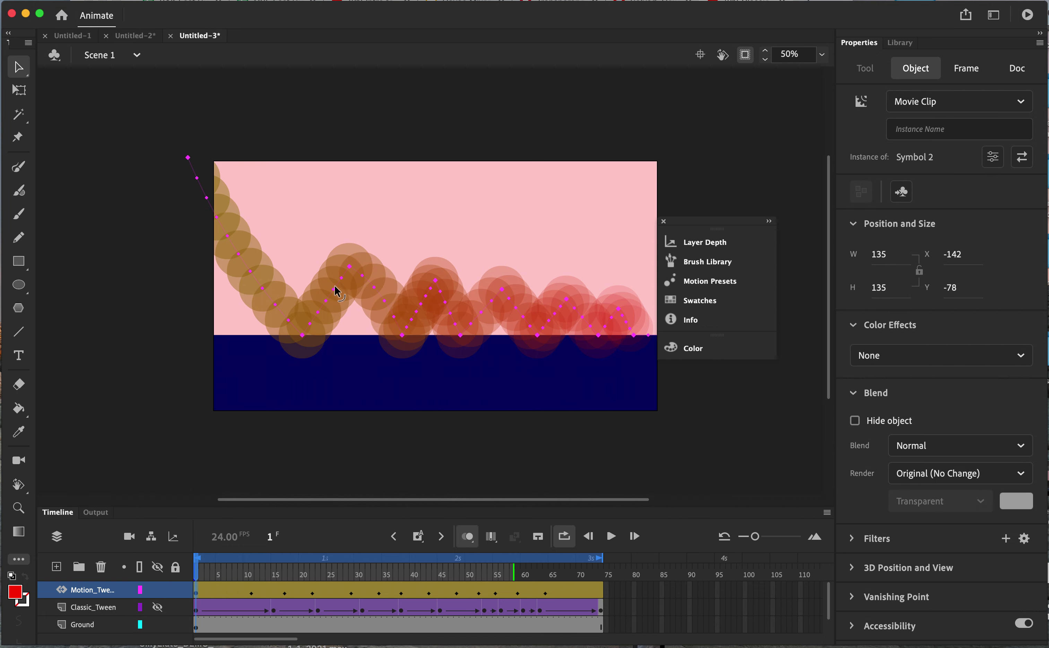
drag(330, 289, 324, 281)
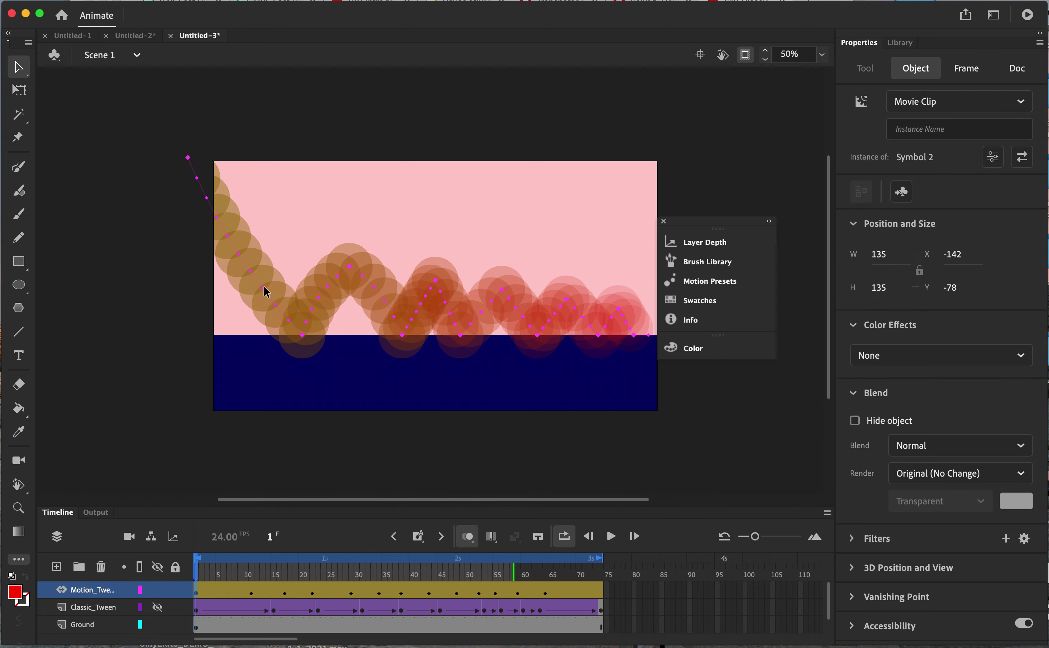
drag(261, 288, 261, 262)
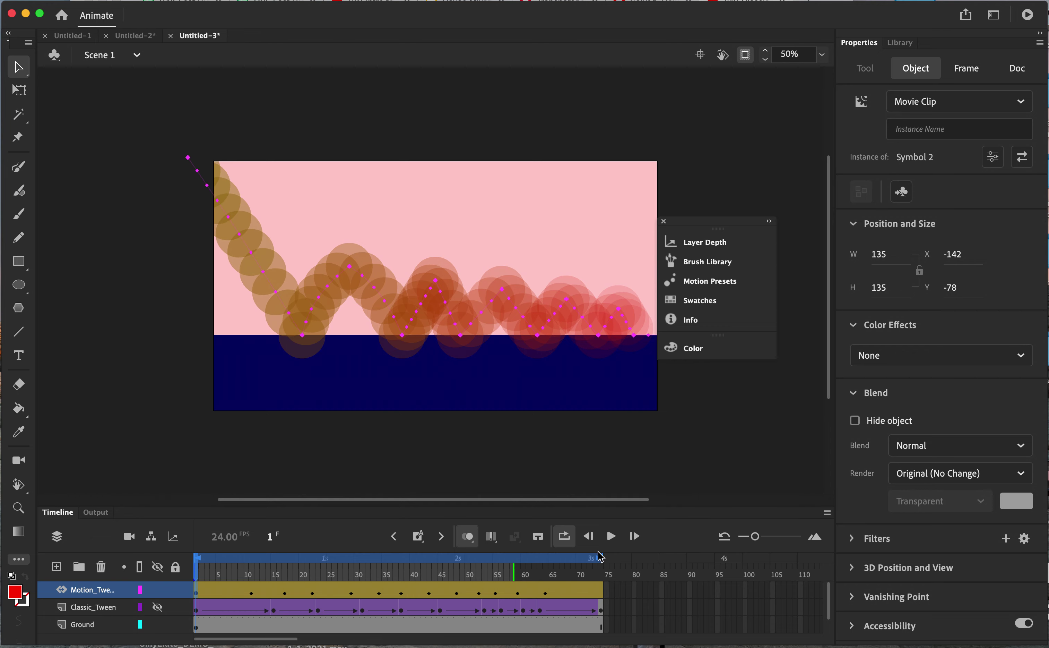
click(610, 536)
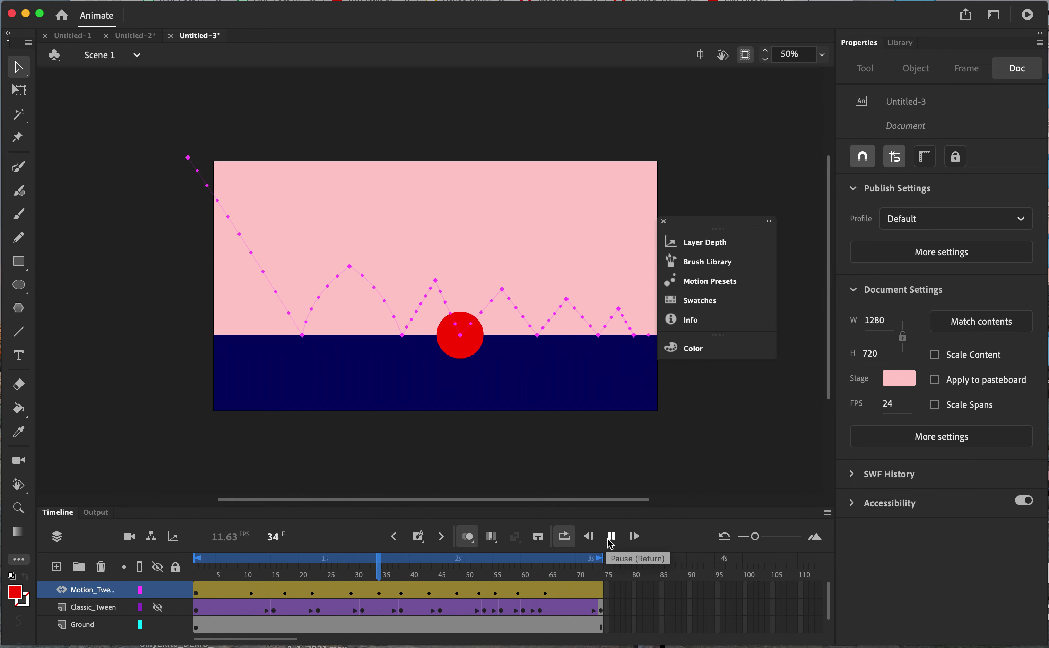
click(611, 537)
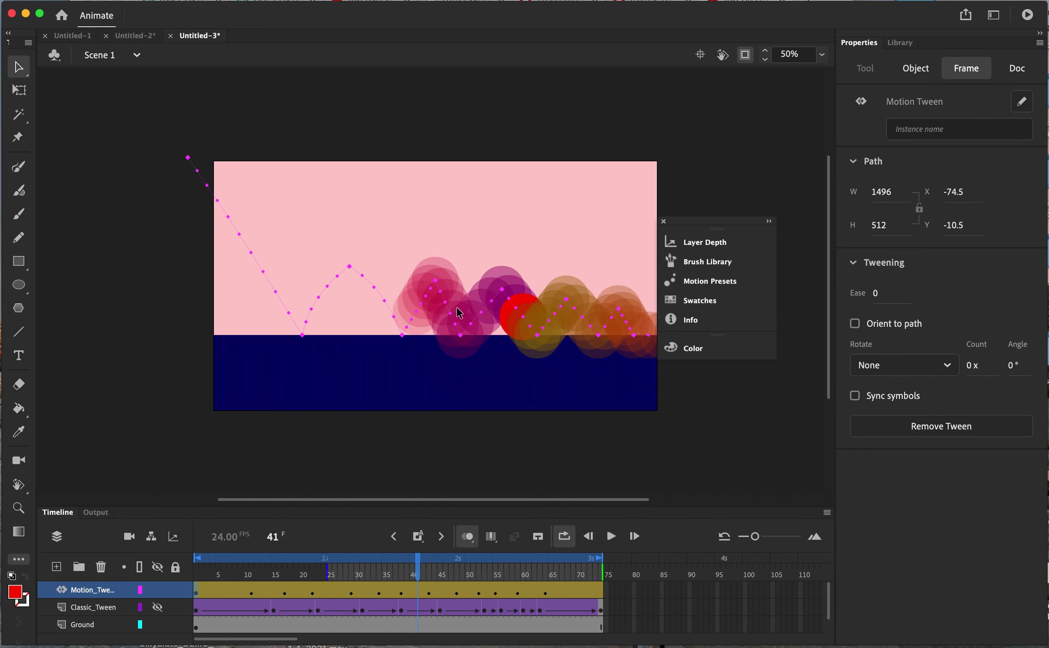
Shift the path's second peak to the right, raise the first peak, and curve the sides of the first bounce.
drag(436, 284, 424, 306)
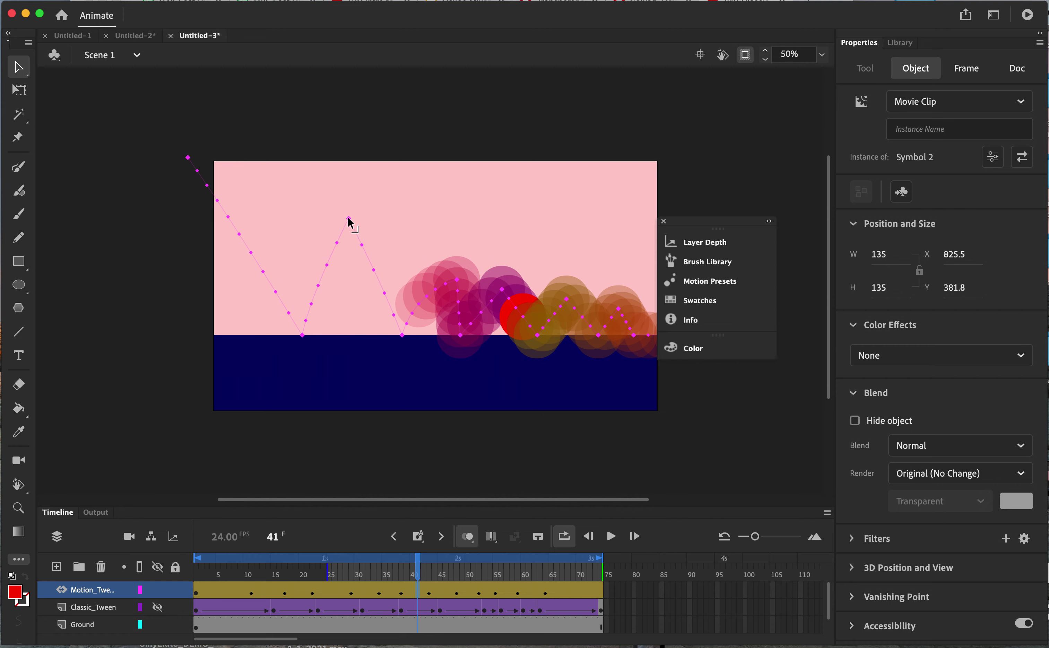
drag(326, 263, 386, 263)
Lower the path's first three landing points slightly below the ground's top edge, moving the first one left and the third one right.
drag(463, 335, 485, 347)
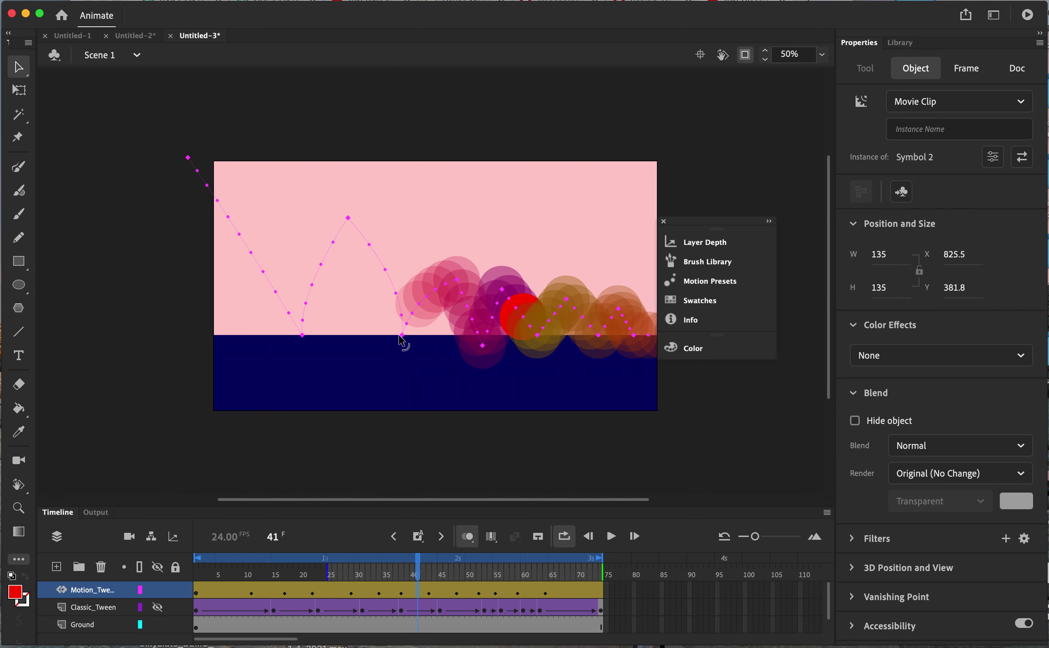
drag(401, 340, 403, 351)
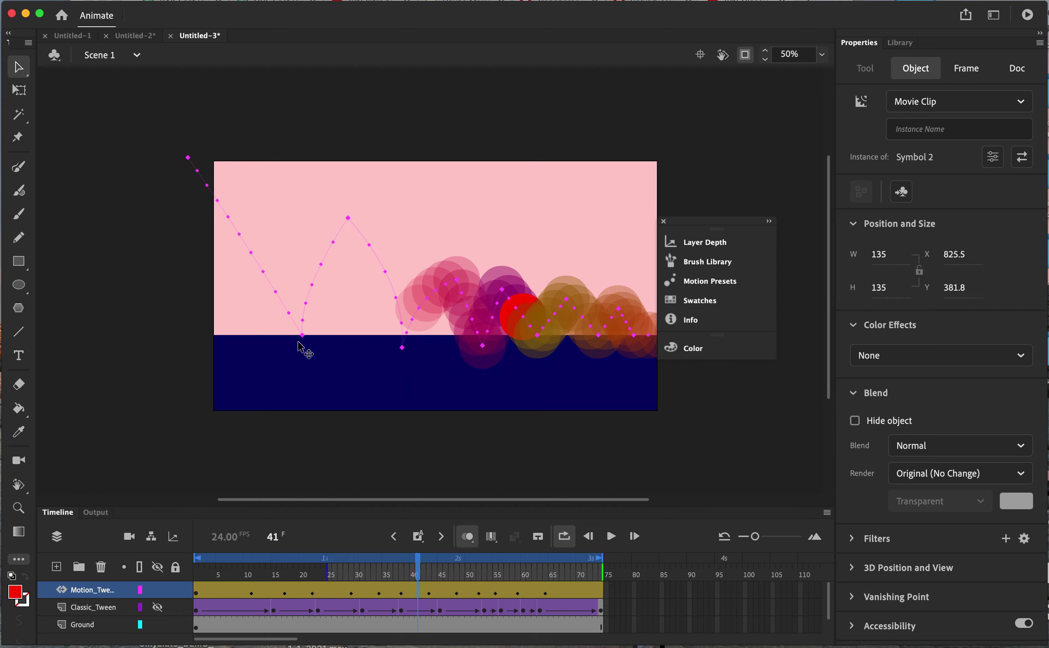
drag(303, 336, 281, 346)
Bow the path's opening descent outward into a falling arc and move the third bounce's peak to the right.
drag(241, 251, 259, 242)
drag(506, 295, 523, 297)
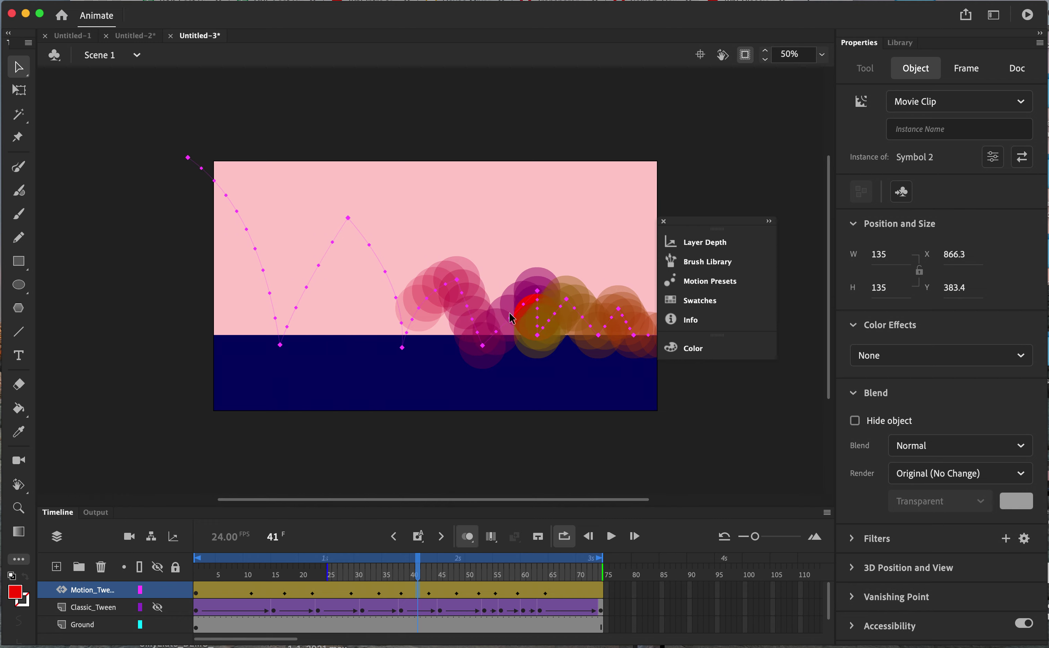
Shift the path's fourth to sixth landing points and last two peaks right, dipping the landings below the ground edge and ending the path off stage.
click(512, 318)
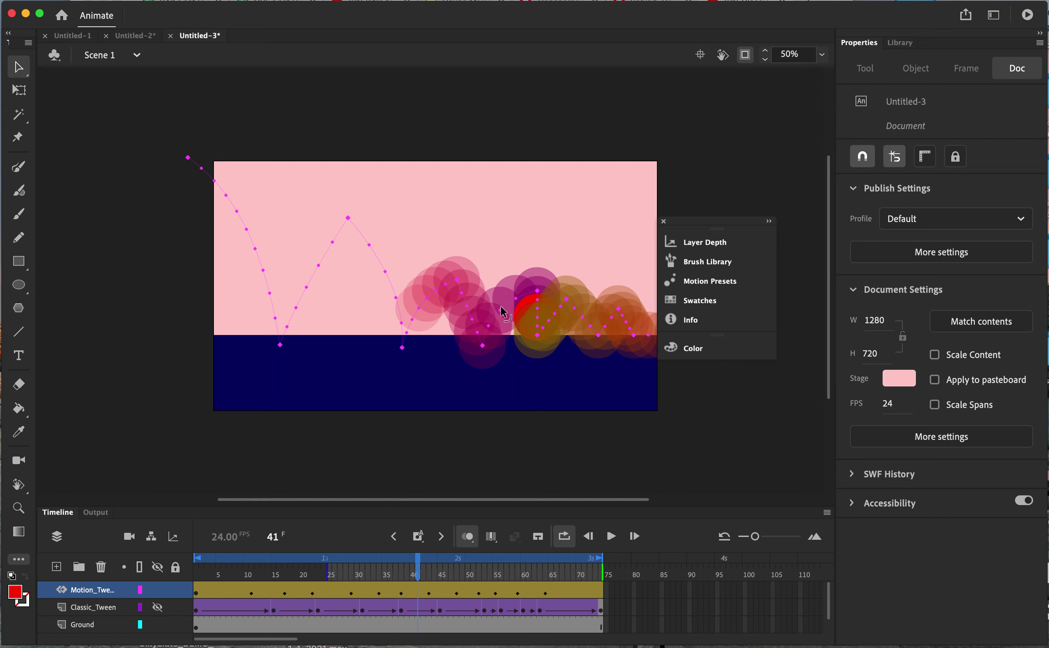
drag(538, 336, 563, 345)
drag(506, 309, 637, 309)
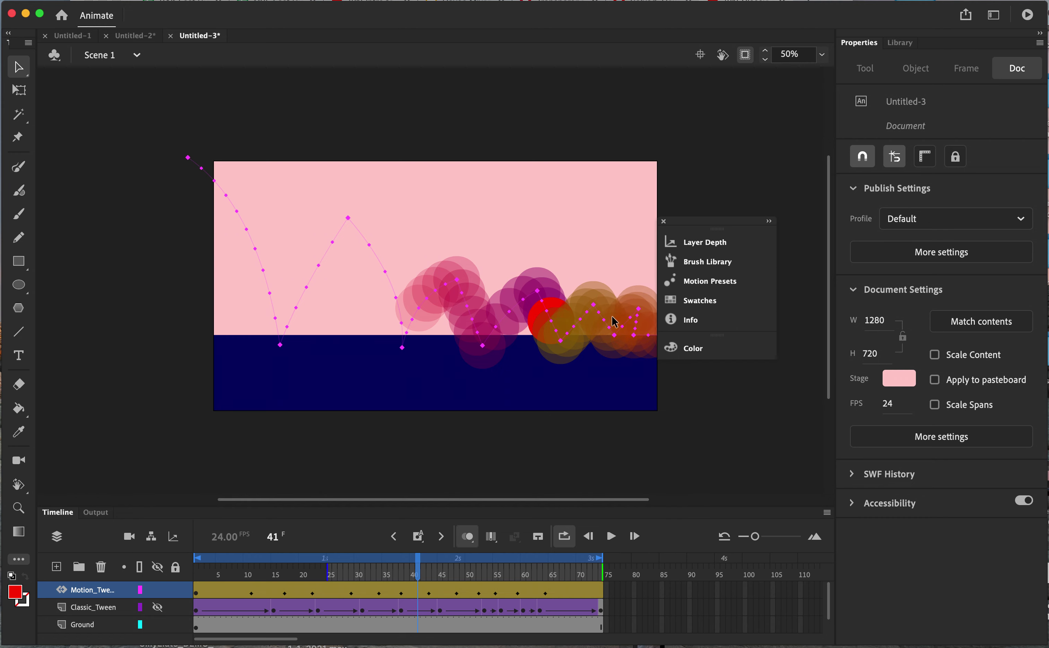
drag(565, 345, 570, 348)
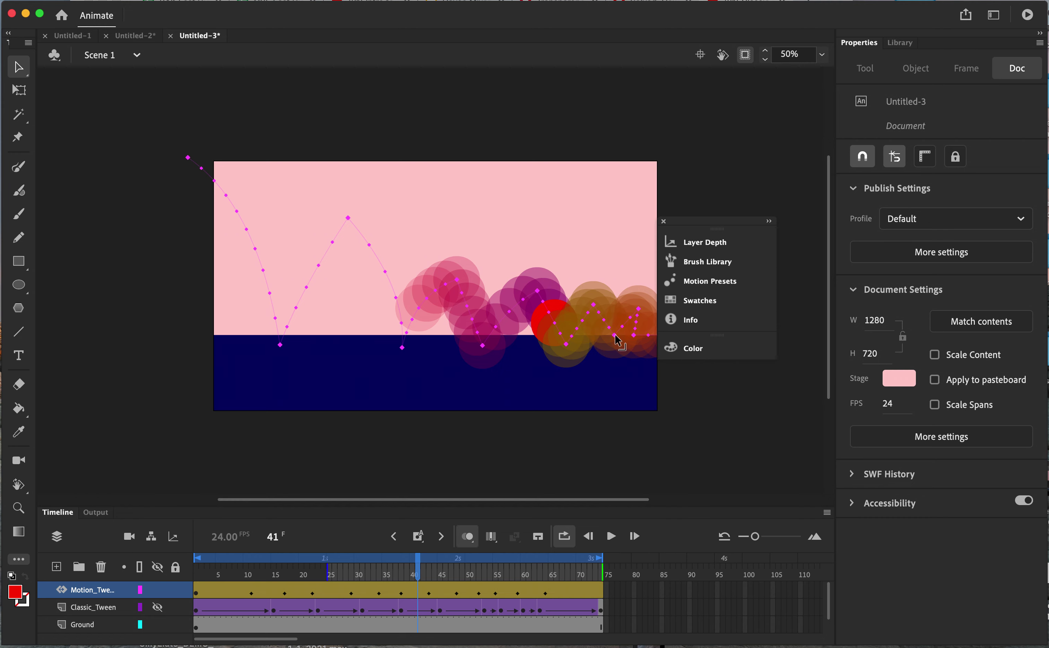
drag(618, 335, 658, 347)
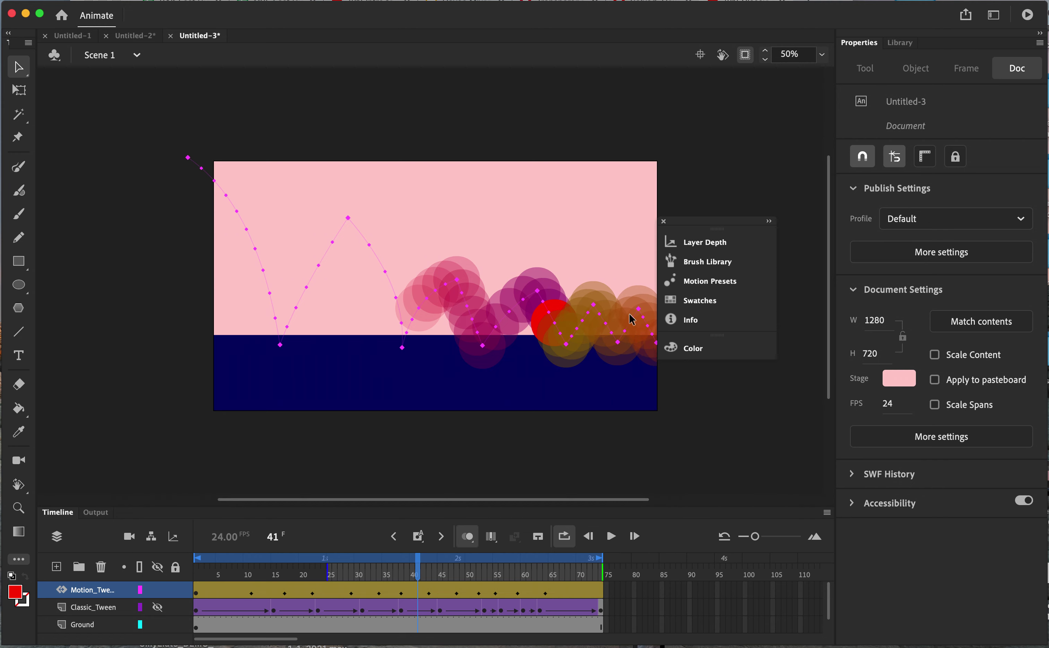
drag(638, 310, 668, 344)
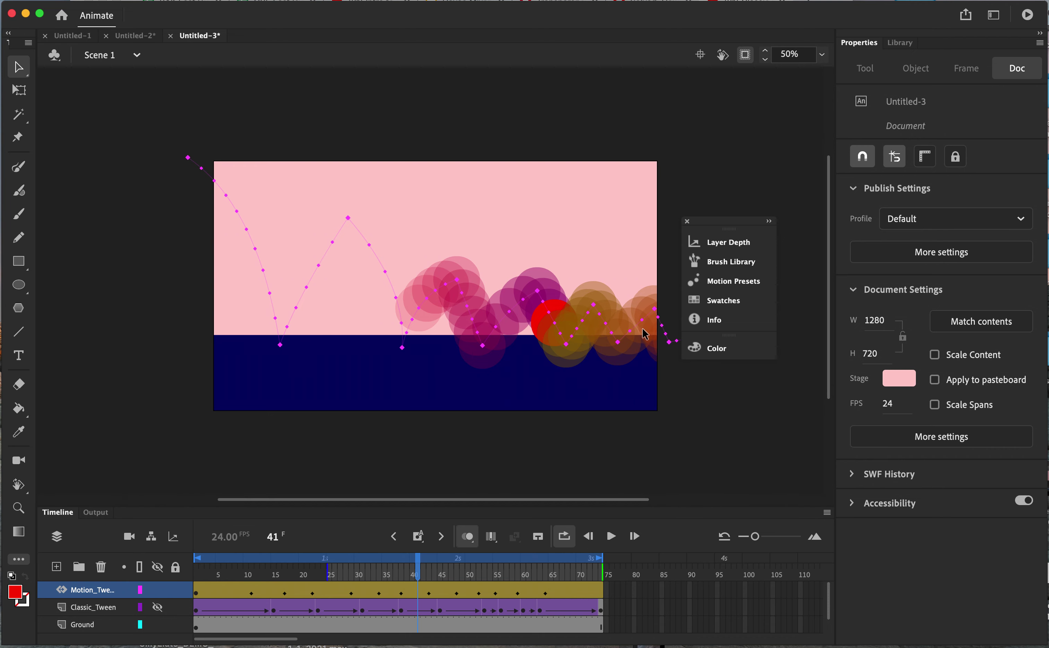
Flatten the fourth bounce into a low rounded arc and lower the fifth bounce's peak beyond the stage edge.
mouse_move(636, 324)
mouse_down()
mouse_move(562, 320)
mouse_move(615, 320)
mouse_up()
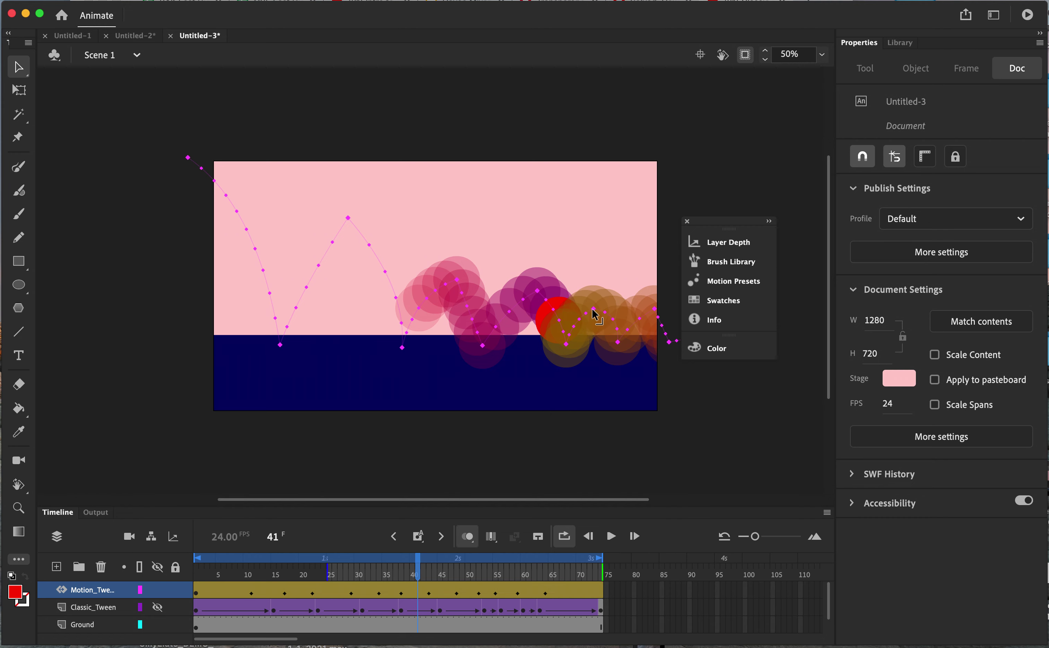
drag(593, 315, 593, 318)
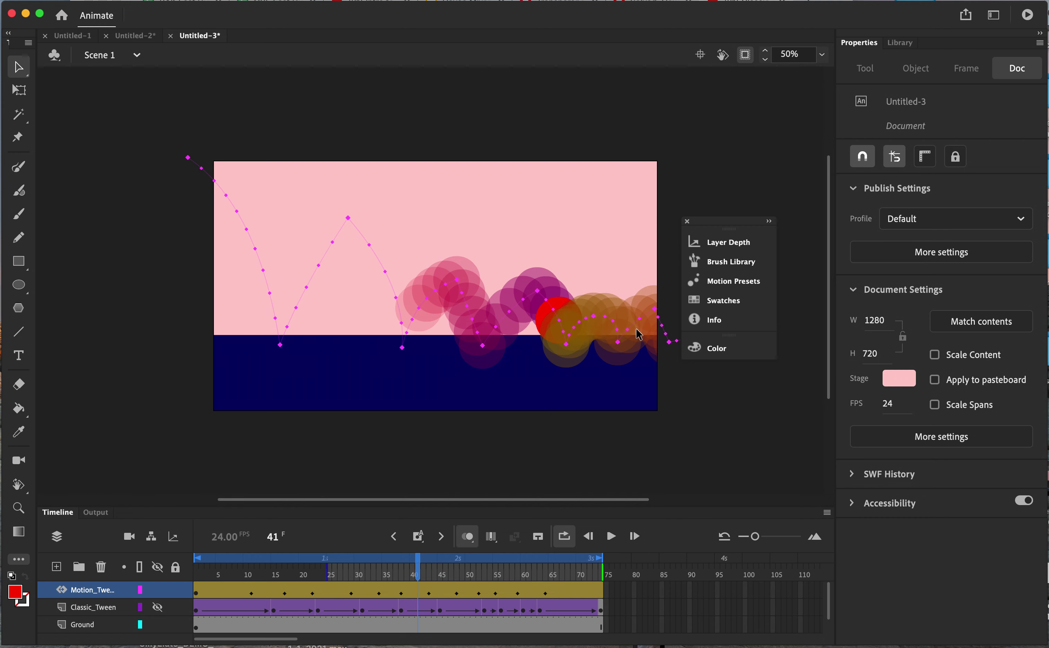
drag(618, 344, 668, 327)
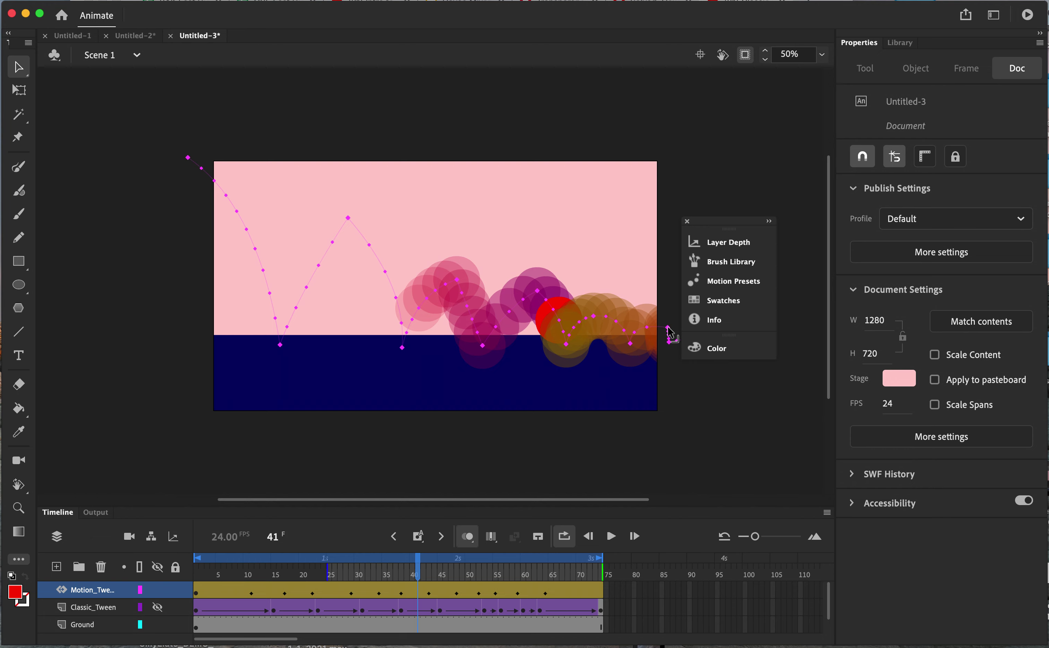
Lower the peaks of the second and third bounces and round their sides into smooth arcs.
drag(537, 291, 503, 318)
drag(456, 285, 461, 319)
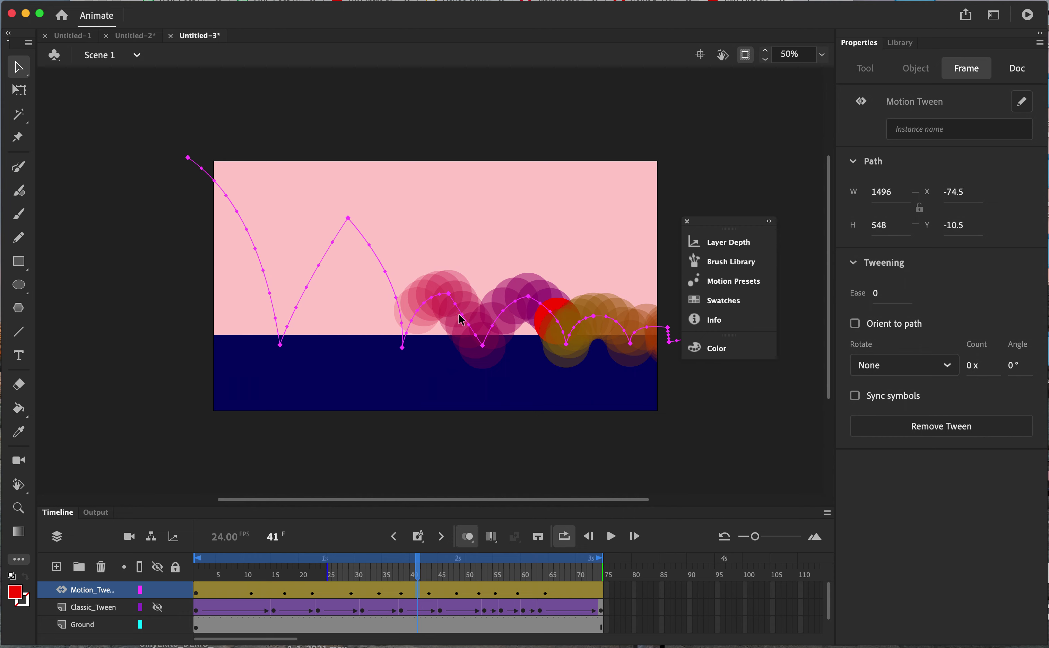
click(482, 275)
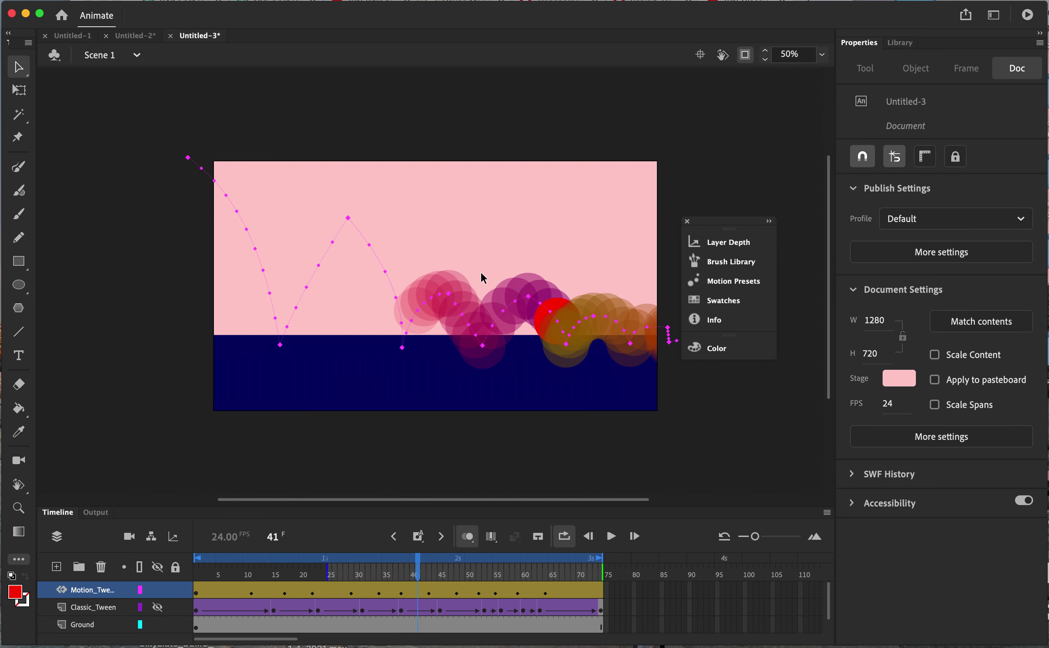
drag(463, 314, 472, 303)
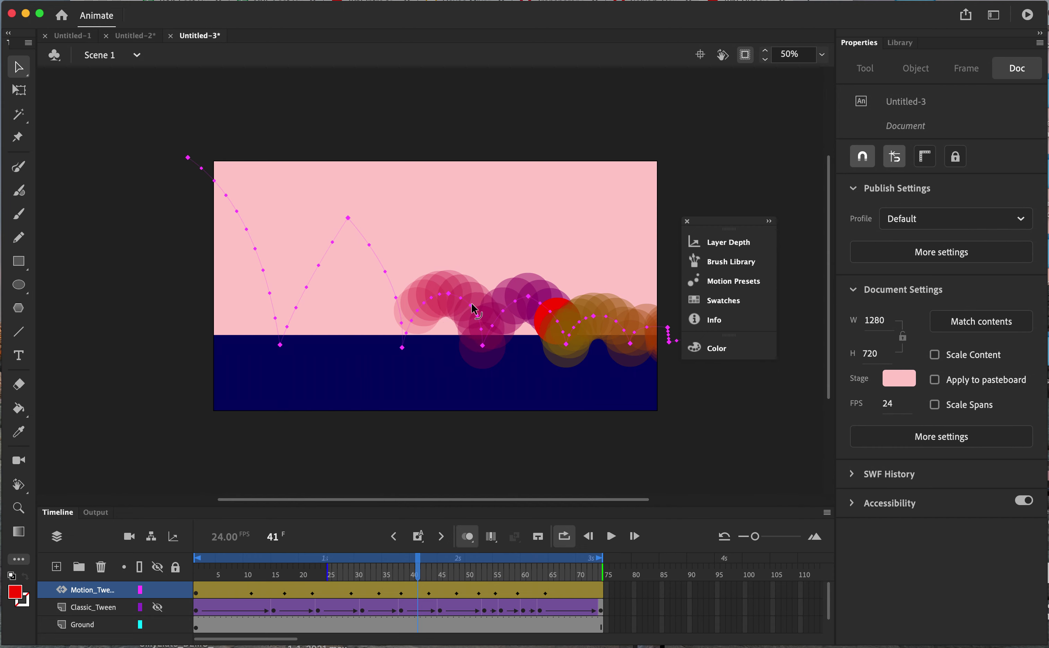
Round the tall first bounce and bow the opening descent farther outward, checking the reshaped path with a playback.
drag(375, 223, 378, 223)
drag(324, 250, 324, 210)
drag(235, 208, 242, 189)
click(610, 537)
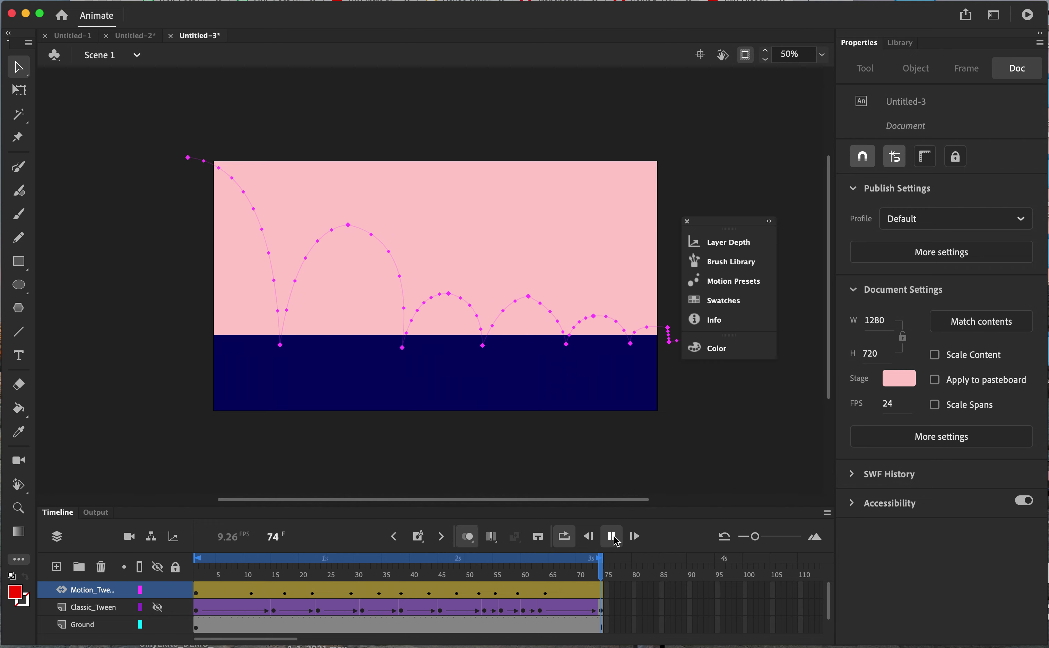
click(612, 536)
Select the whole motion tween span from frame 1 and review its object, frame and document properties.
click(503, 594)
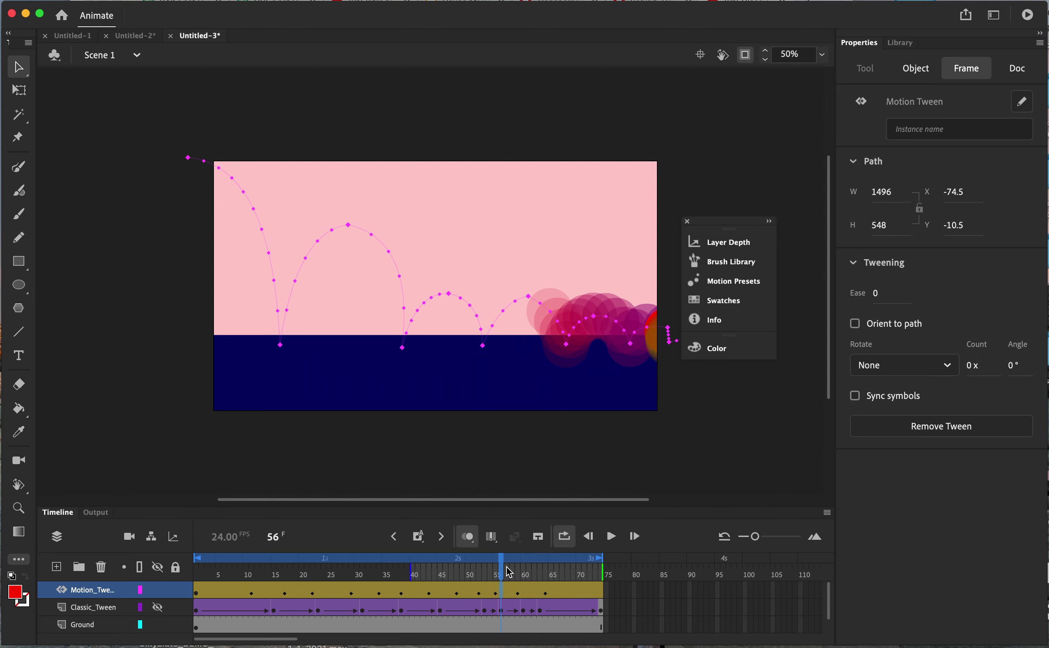
click(198, 594)
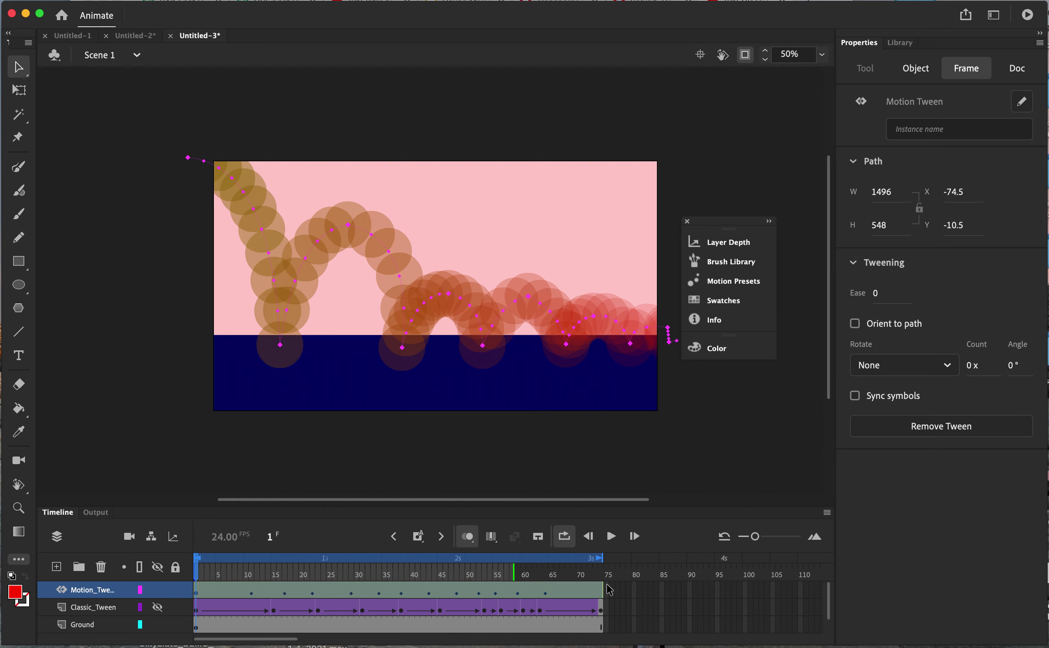
click(914, 74)
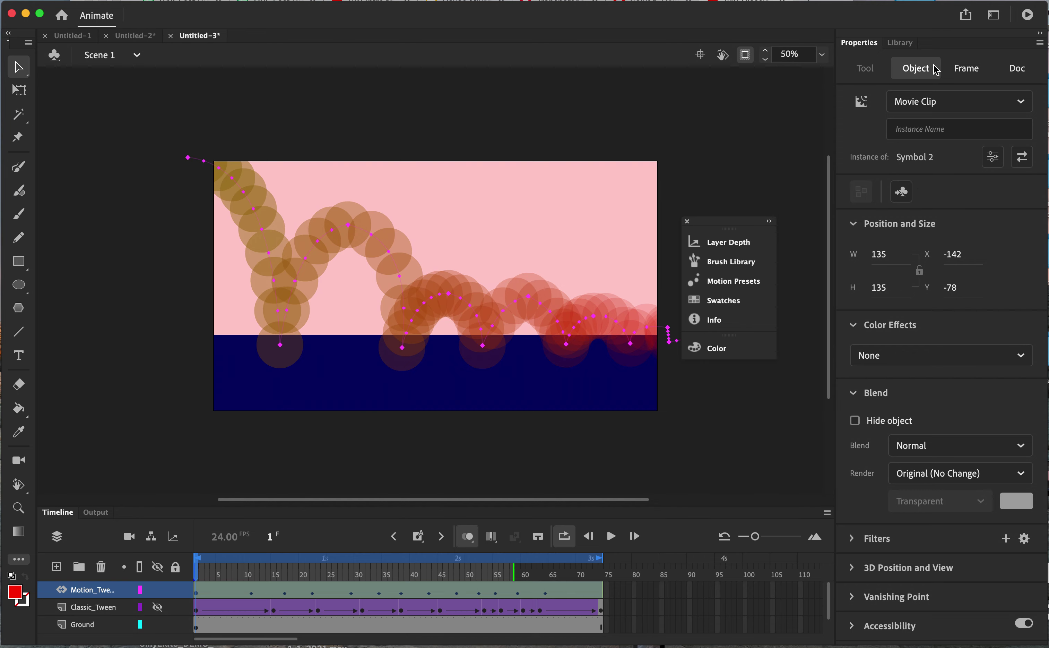
click(970, 72)
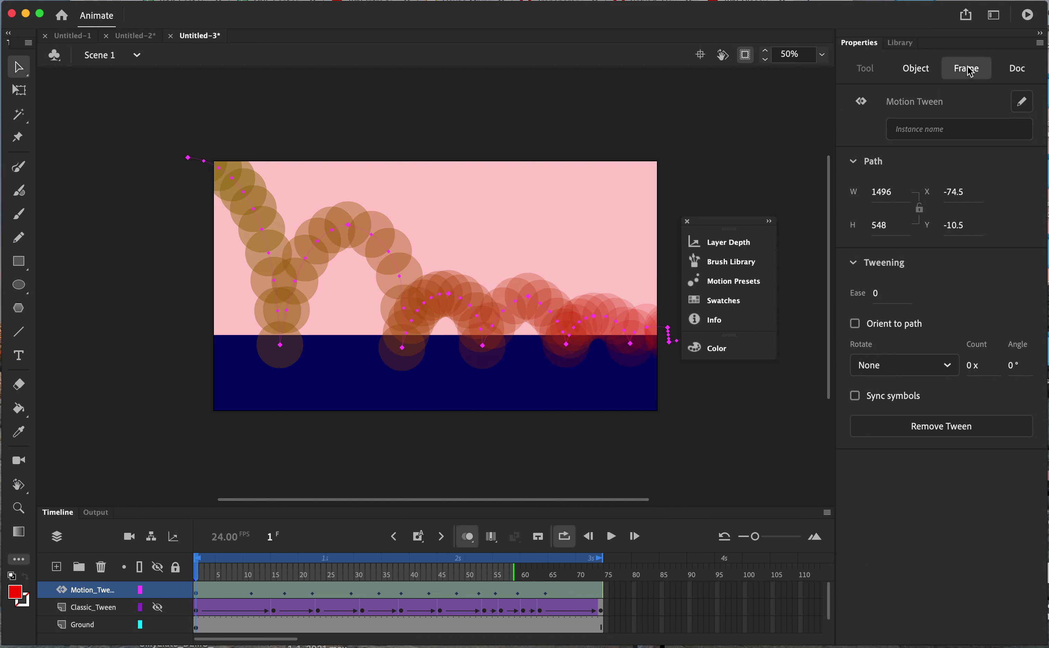
click(1013, 74)
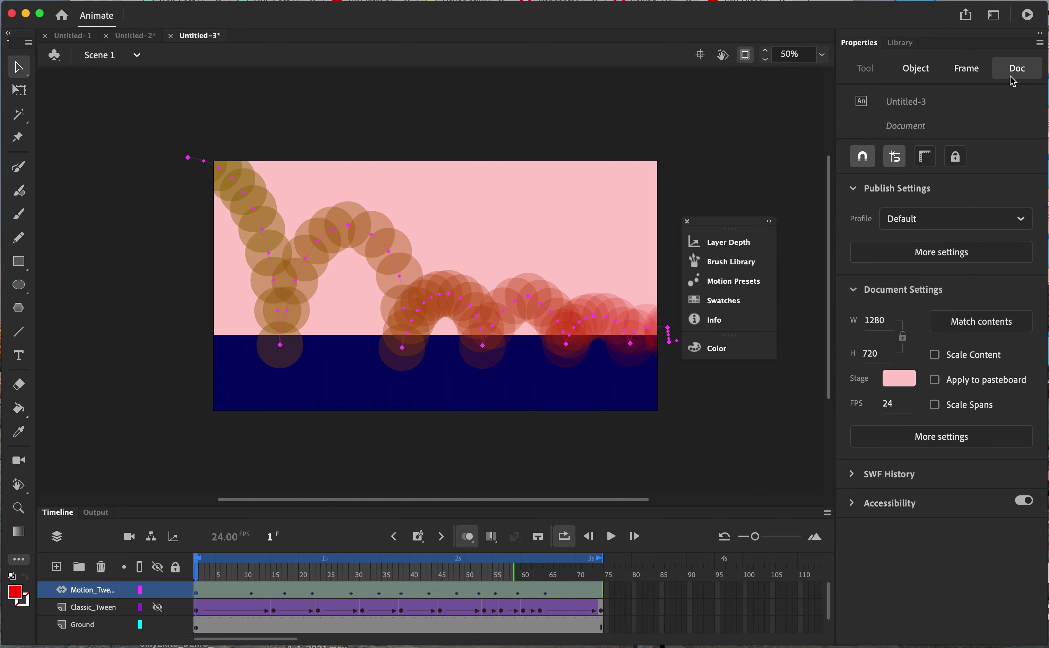
click(915, 71)
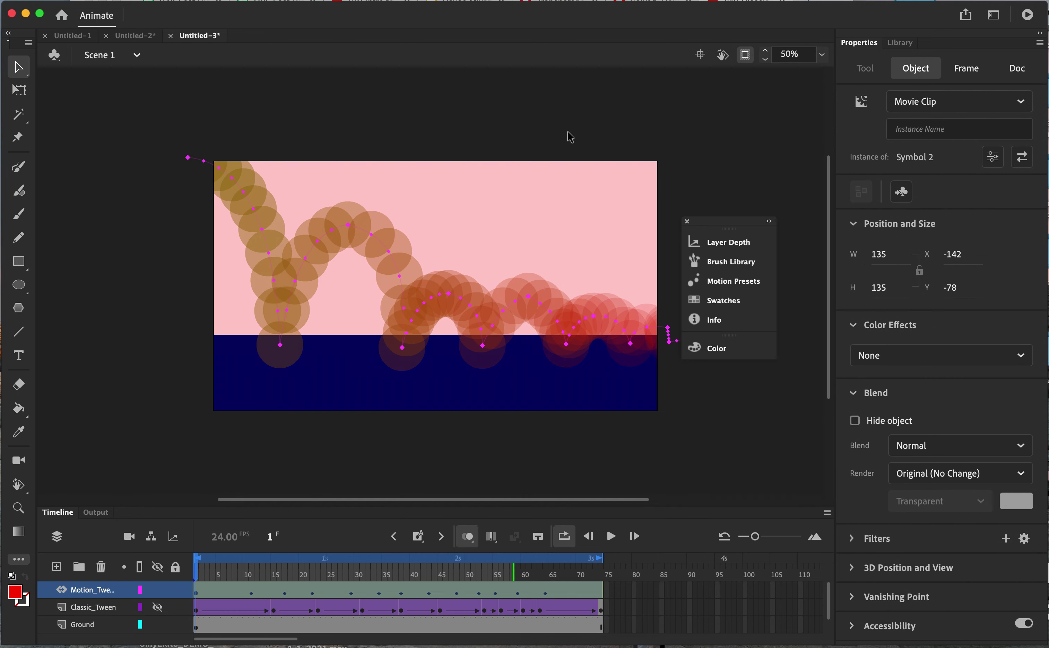
click(434, 154)
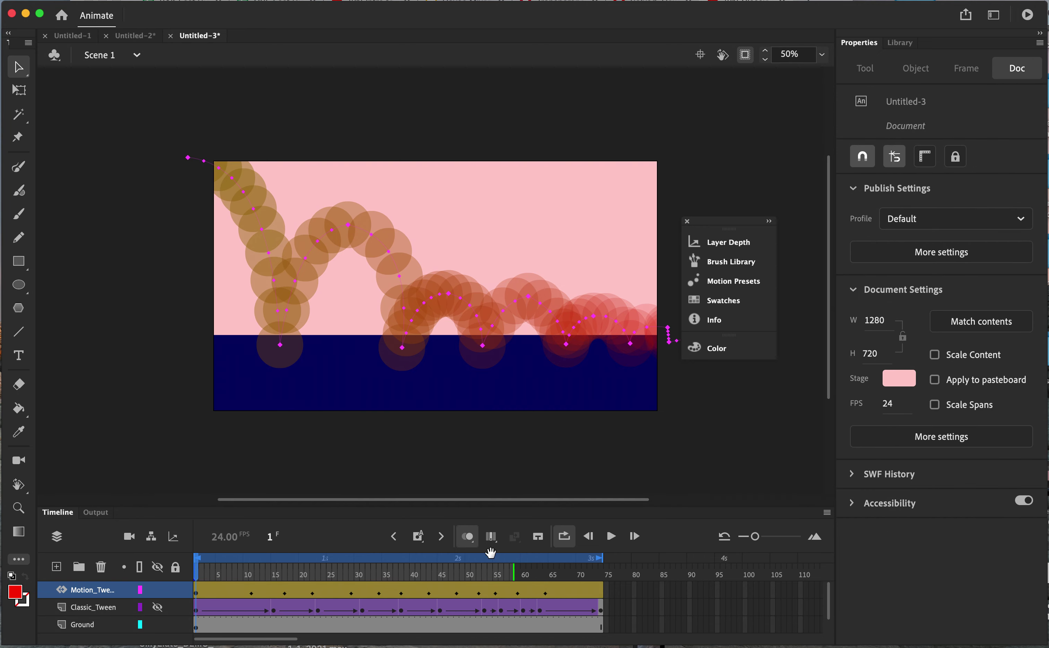
Turn off onion skinning, play the bouncing ball animation, and return the playhead to frame 1.
click(468, 535)
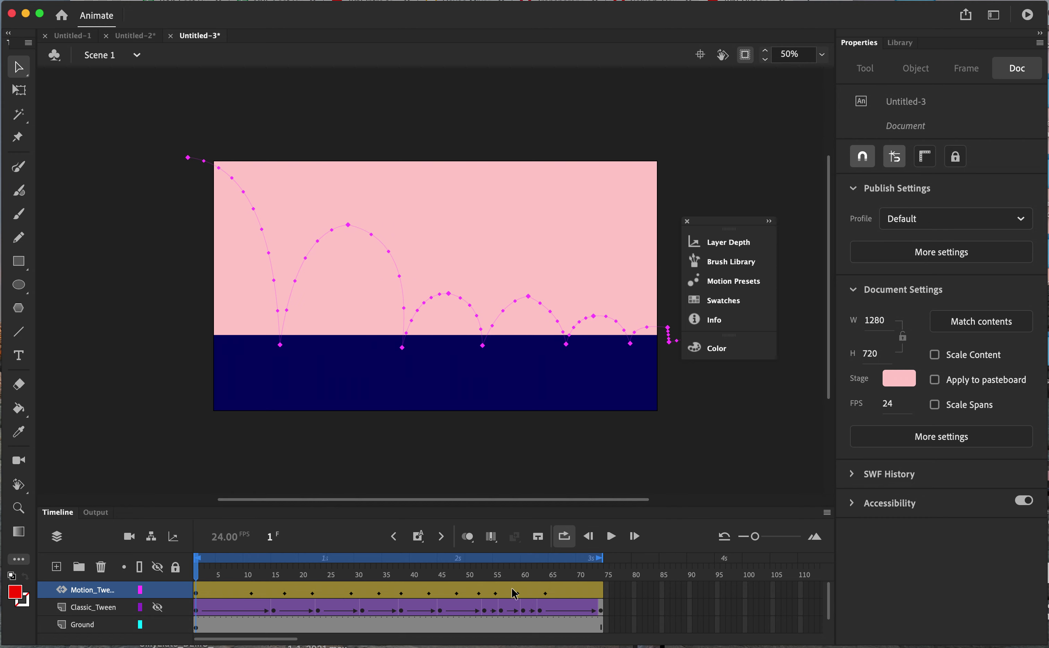
click(611, 536)
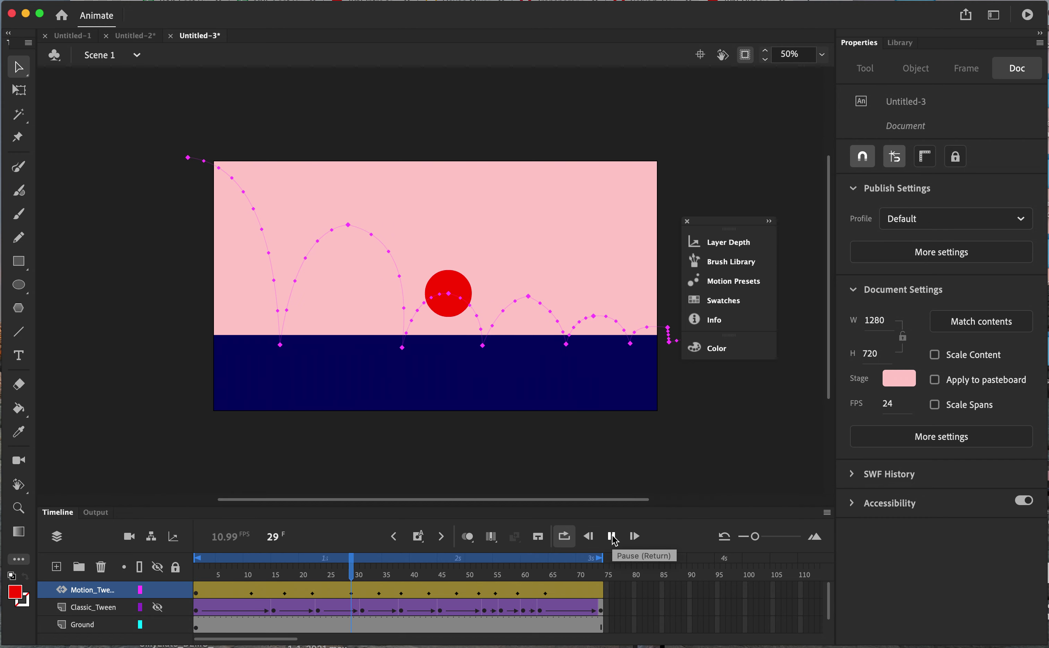
click(611, 536)
drag(370, 571, 196, 572)
click(157, 590)
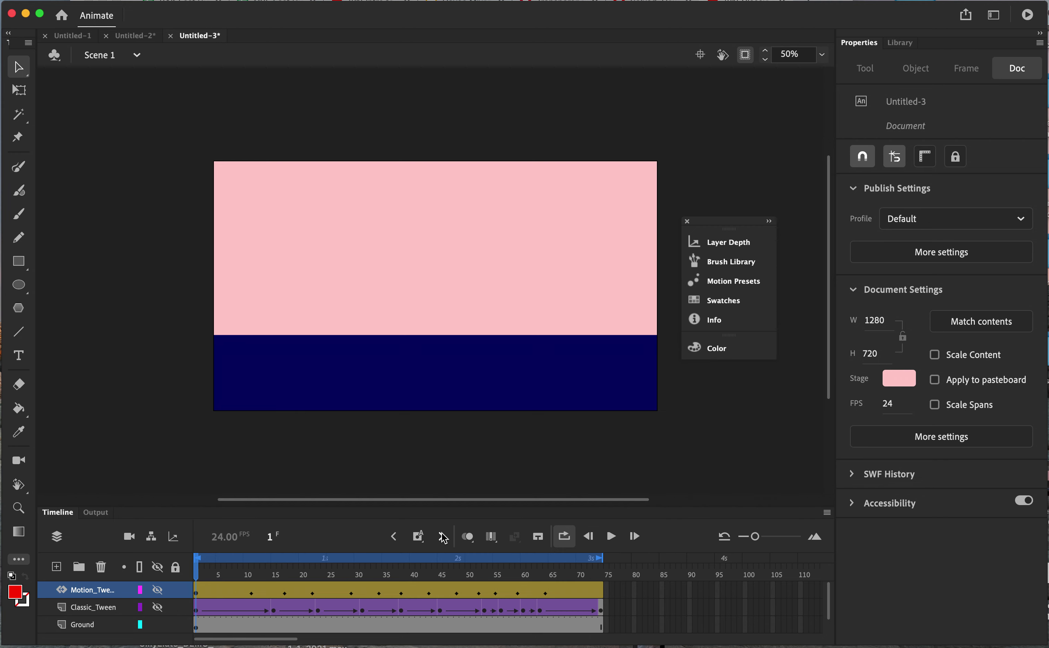
click(612, 536)
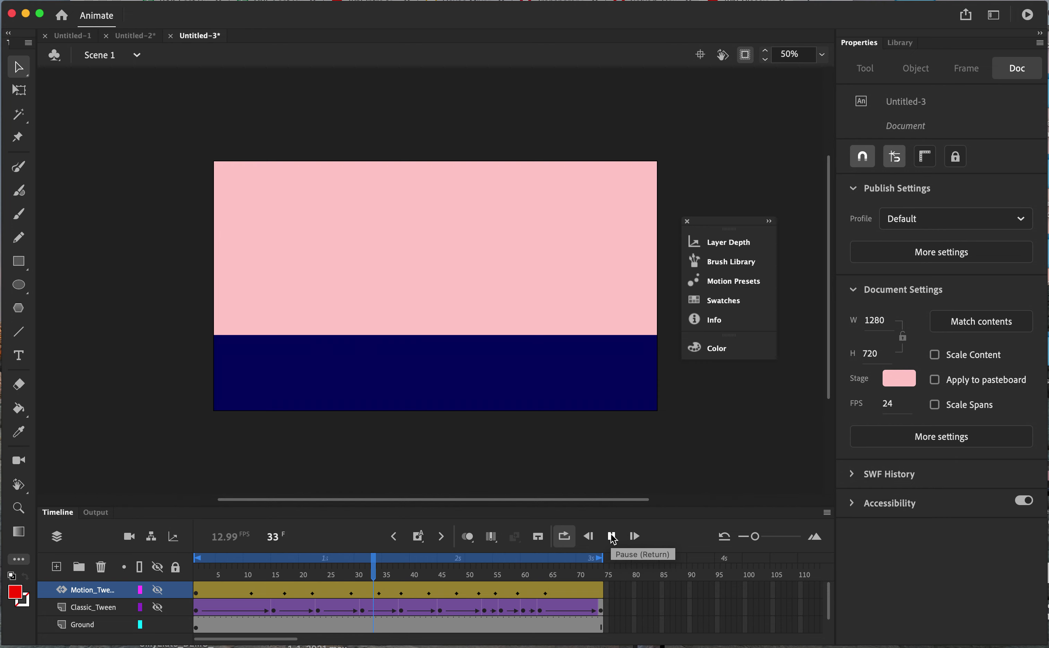
click(158, 589)
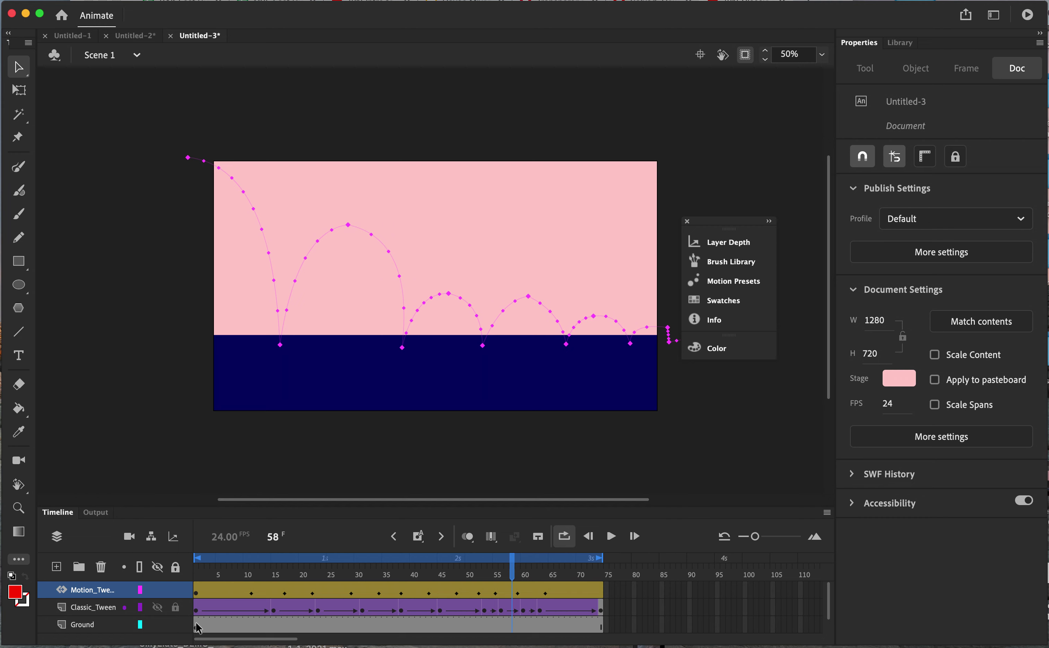
Play both tweens together with the Classic_Tween layer shown, and replay the motion tween alone with that layer hidden.
click(613, 540)
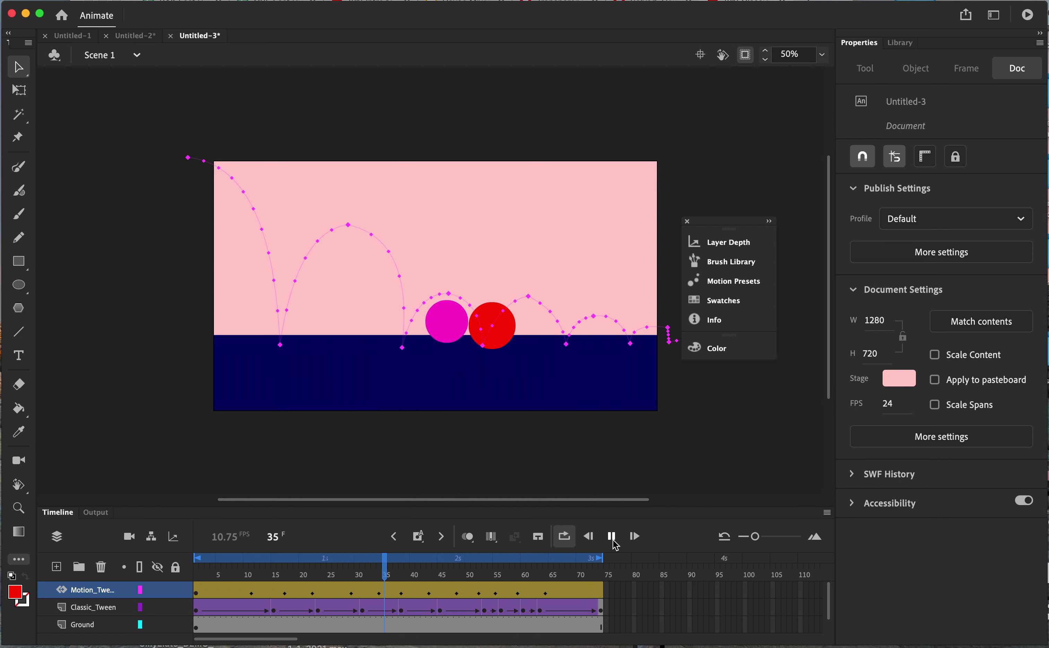
click(613, 542)
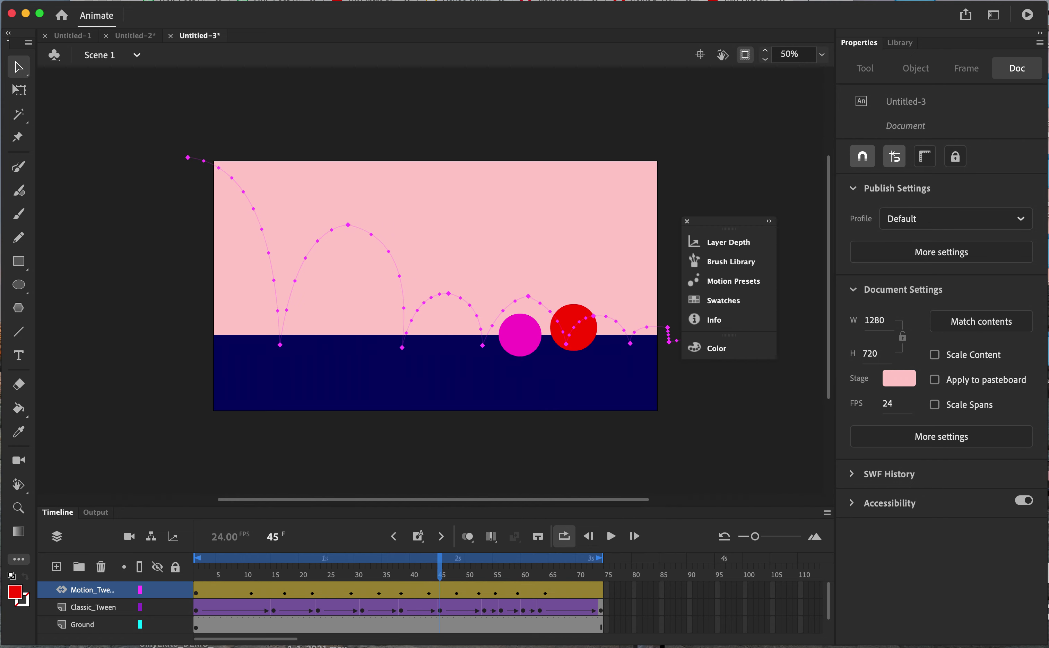
click(158, 608)
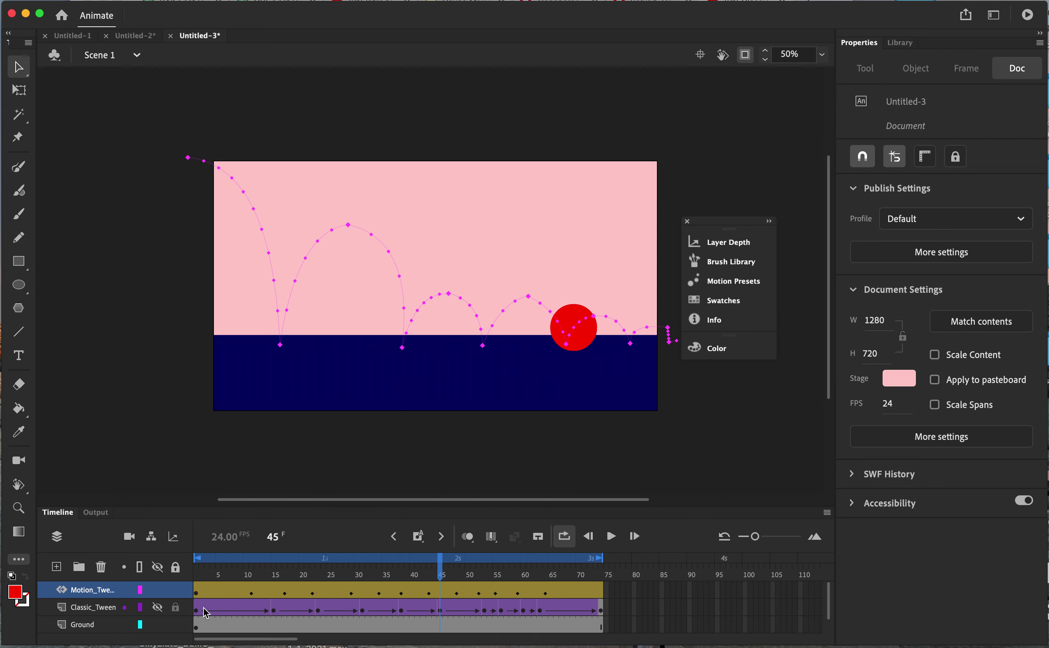
click(608, 538)
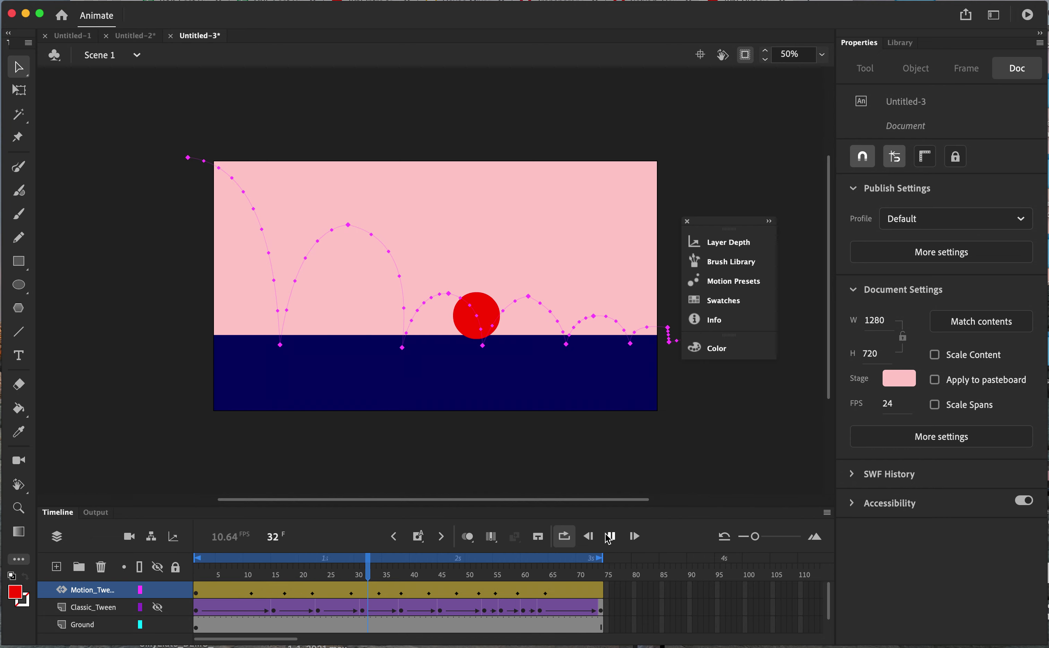
click(611, 536)
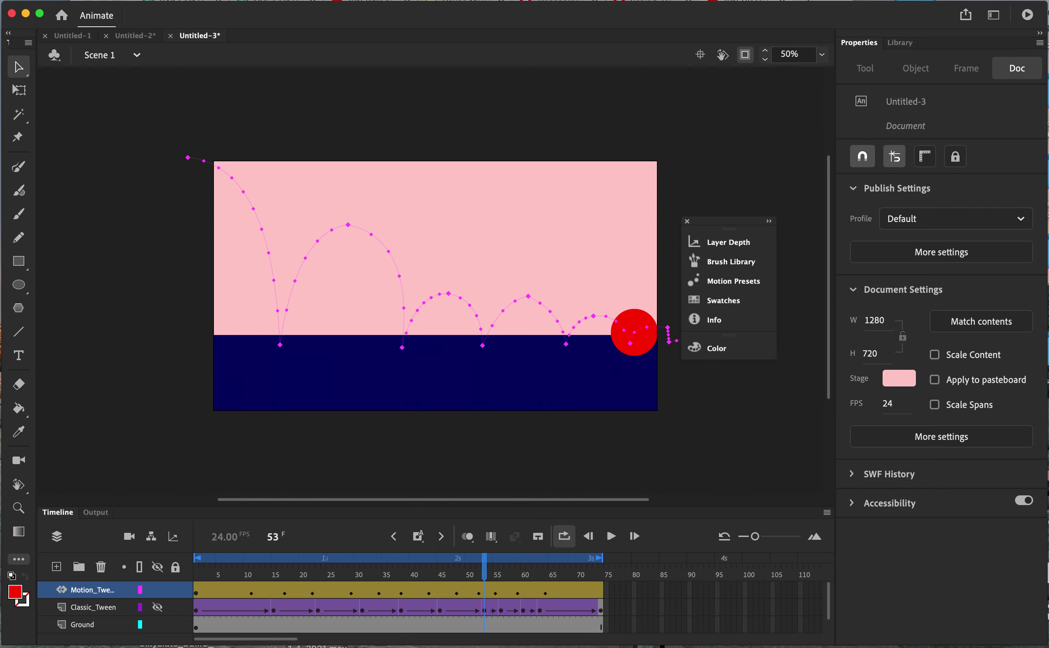